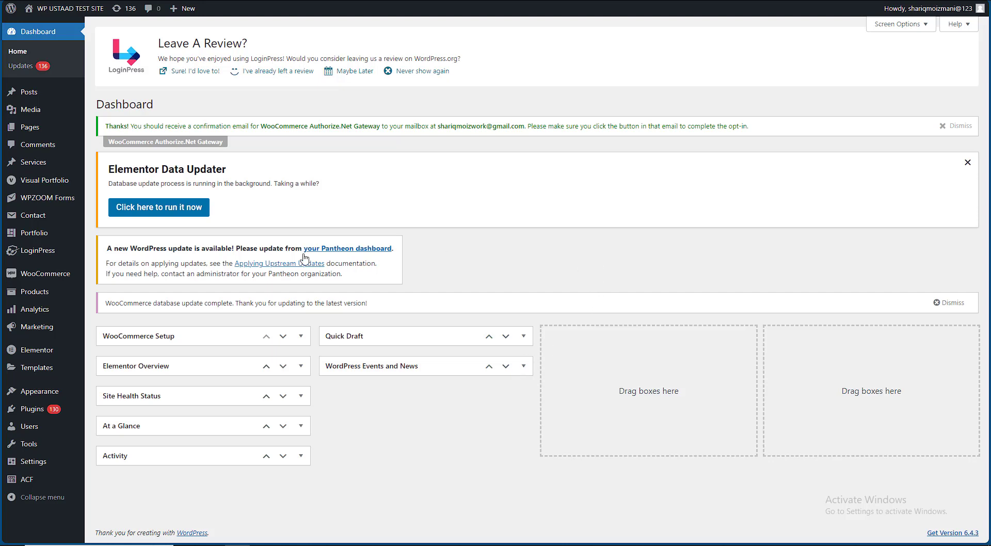
Open Visual Portfolio's saved layouts and look over the listed layouts and their shortcodes.
mouse_move(55, 184)
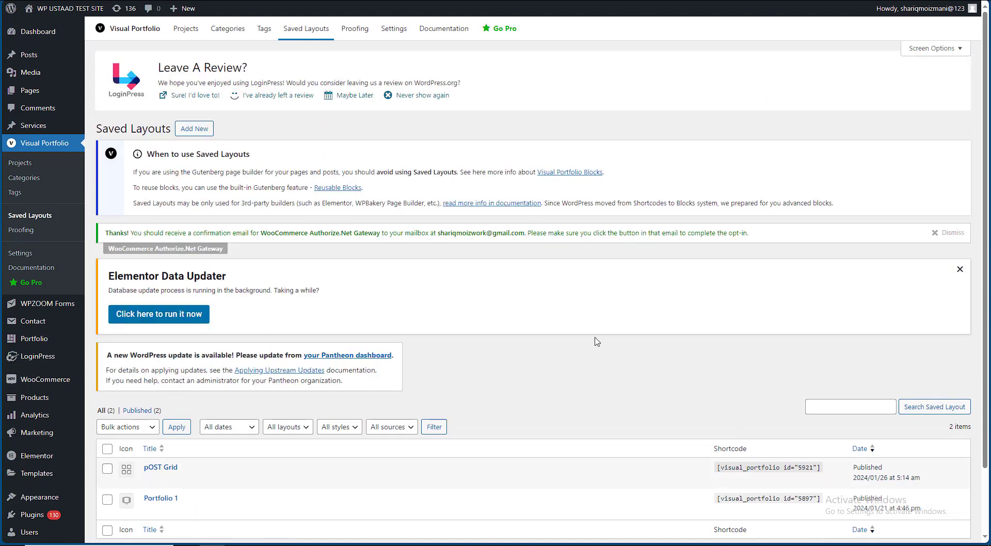
scroll(578, 361, "down", 2)
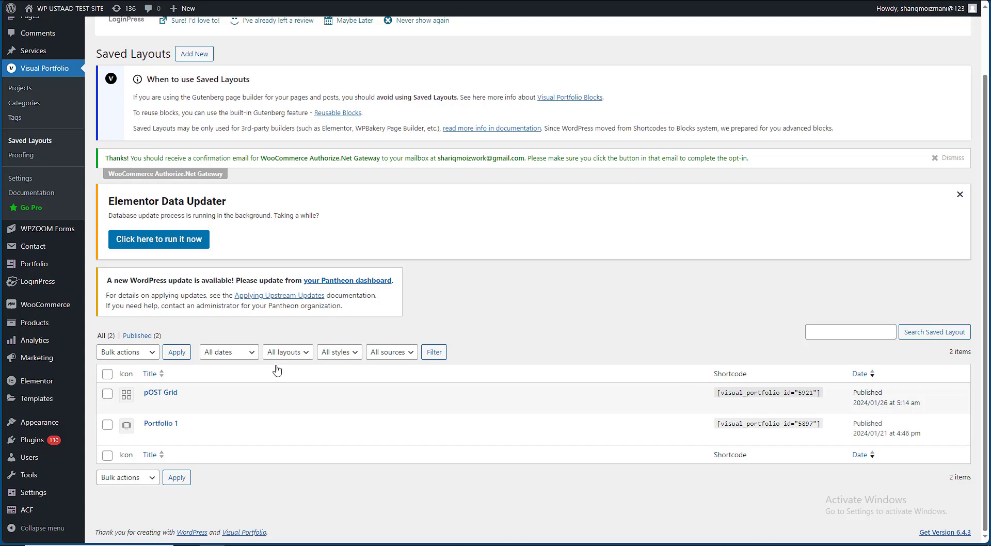
scroll(37, 207, "up", 2)
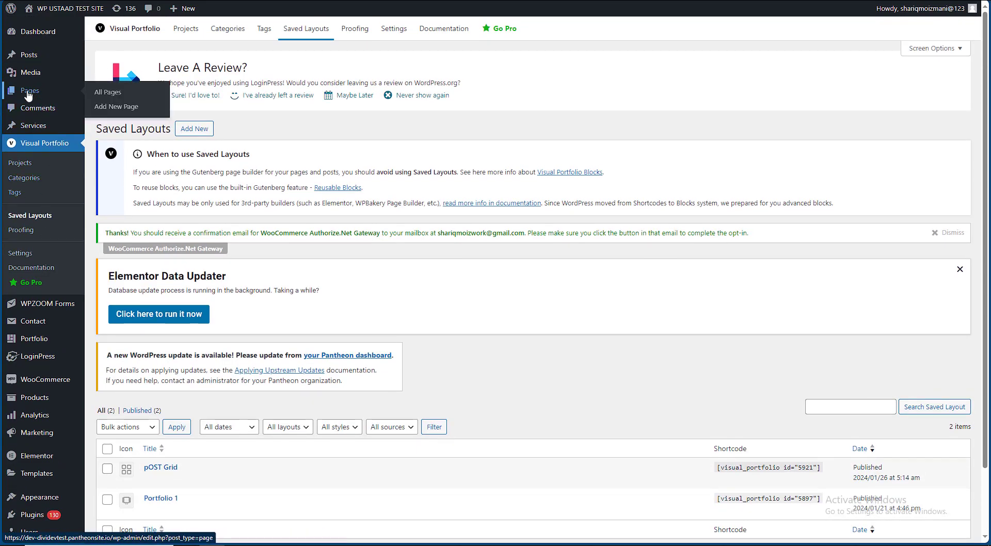
Open the list of all site pages in a new browser tab and switch to it.
right_click(24, 91)
left_click(49, 103)
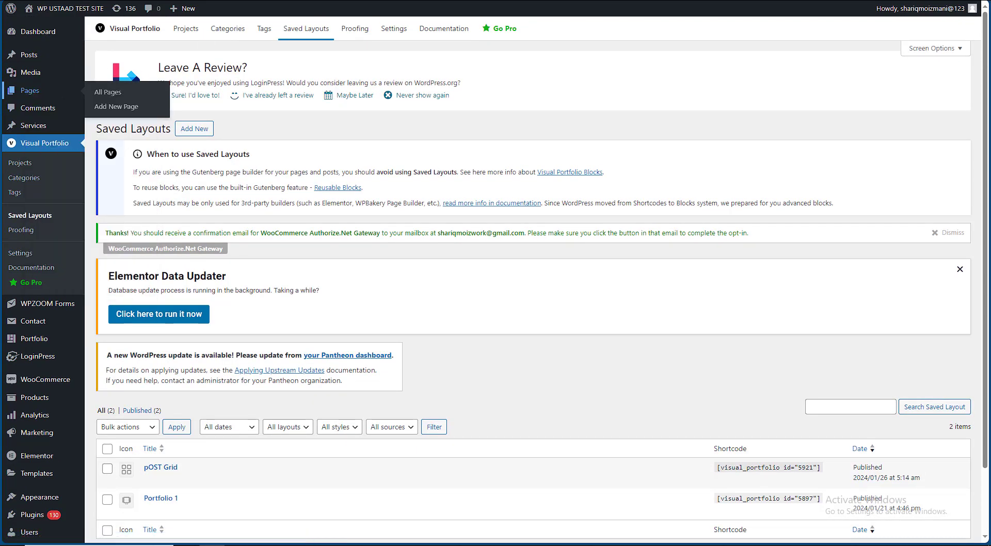
left_click(433, 0)
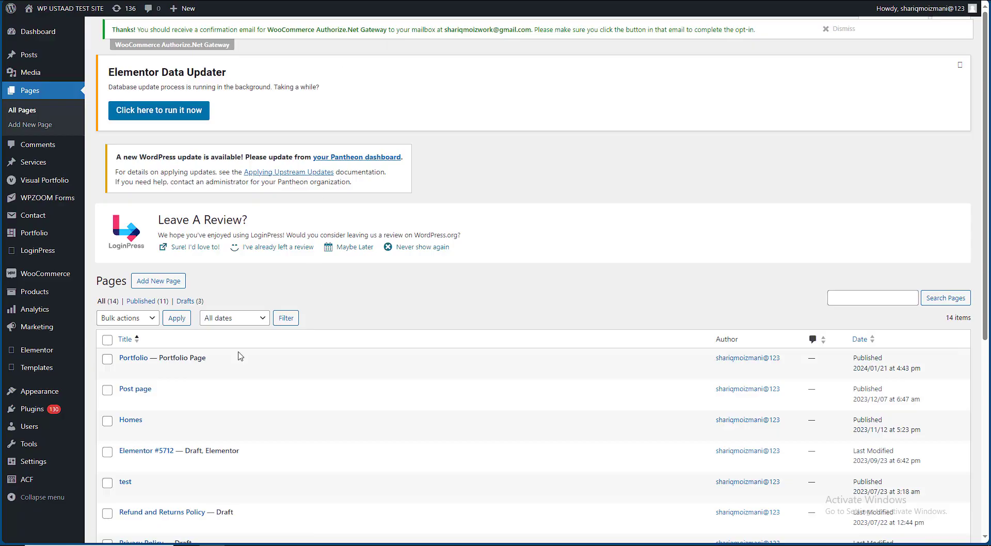
Open the live Portfolio and test pages in separate new browser tabs and bring up the test page.
scroll(240, 356, "down", 6)
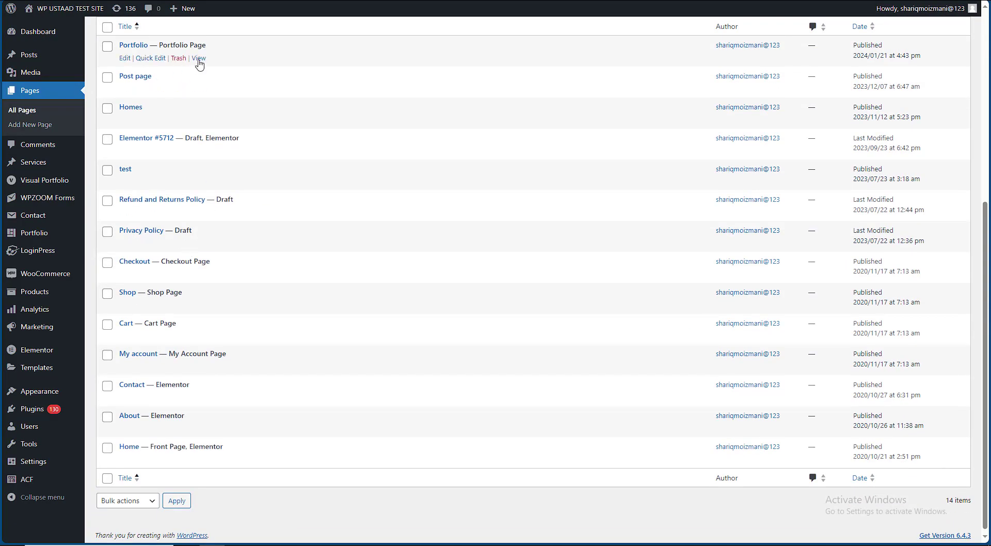
right_click(199, 62)
left_click(248, 69)
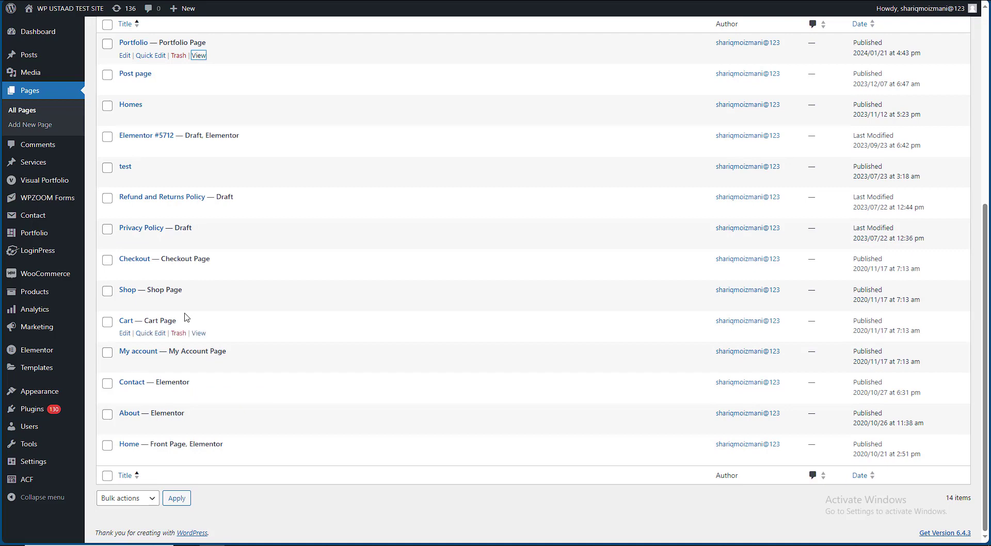
right_click(197, 179)
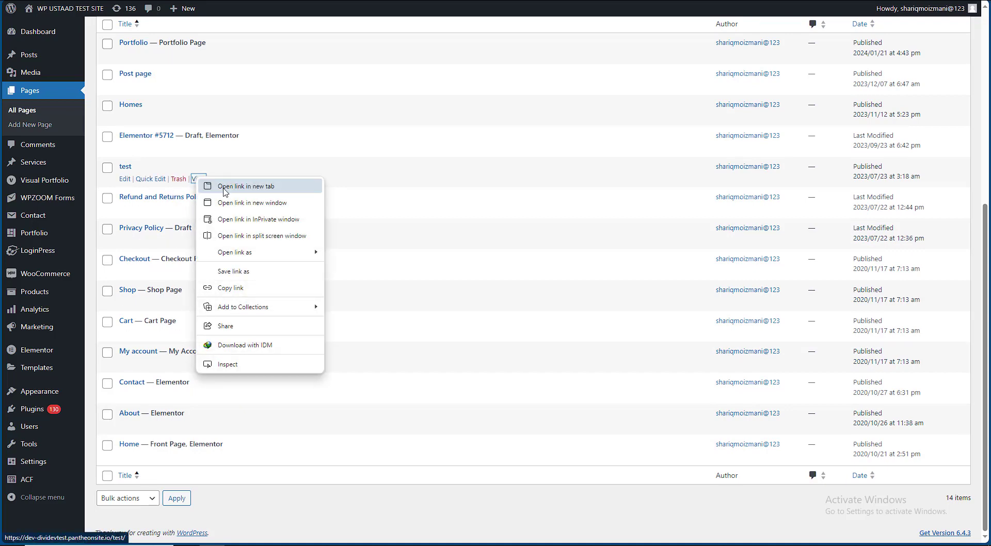
left_click(225, 186)
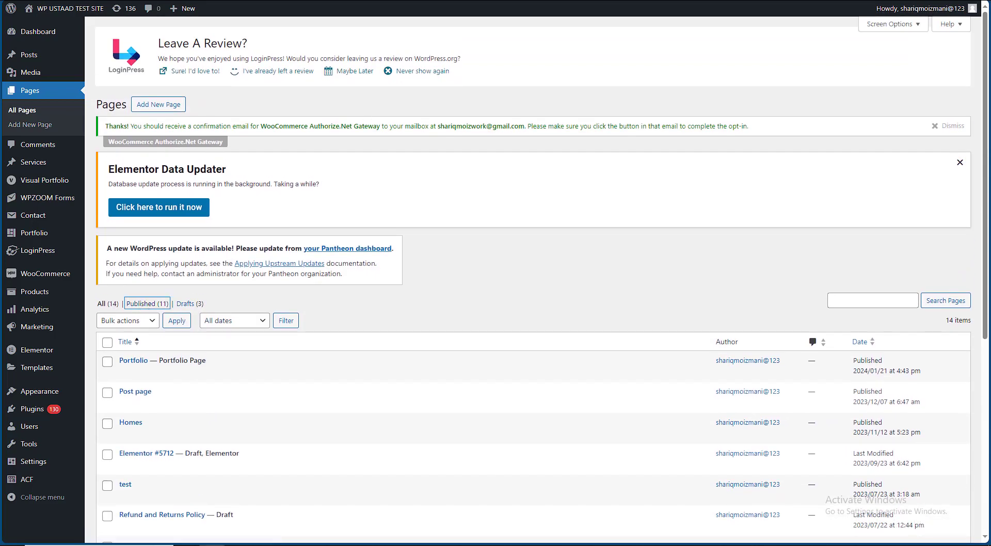
key("ctrl+Tab")
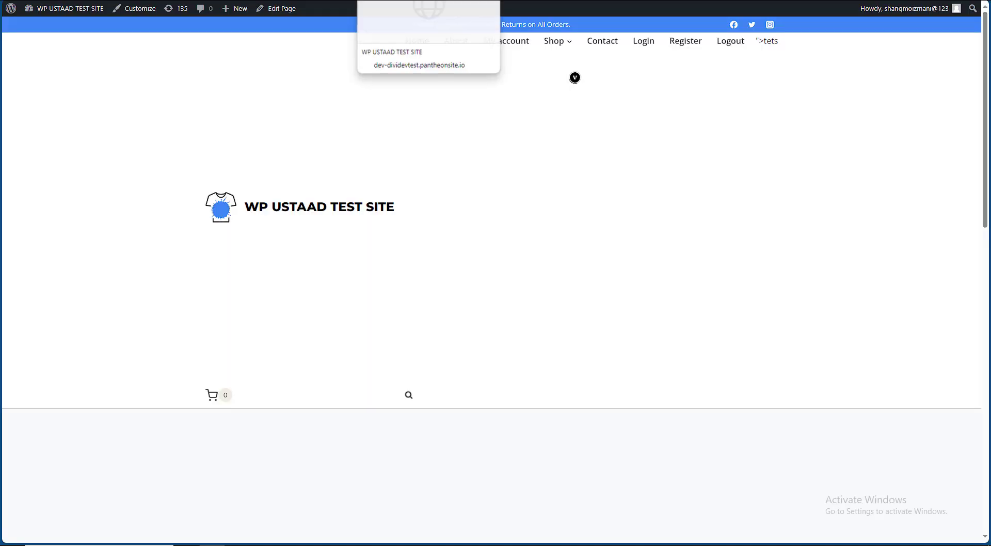
left_click(407, 0)
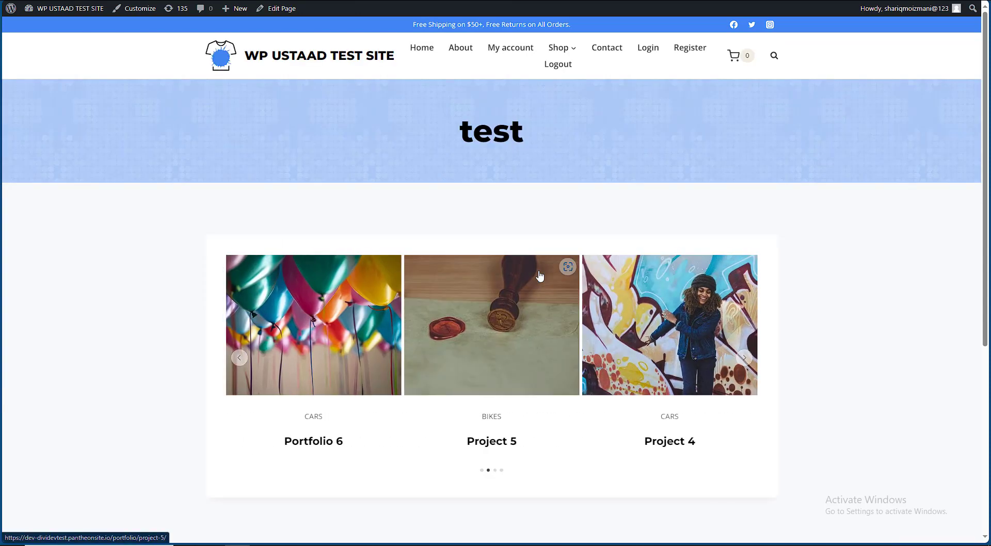
Preview Project 3 and Portfolio 6 from the test page's carousel in the lightbox, closing it after each.
scroll(537, 275, "down", 1)
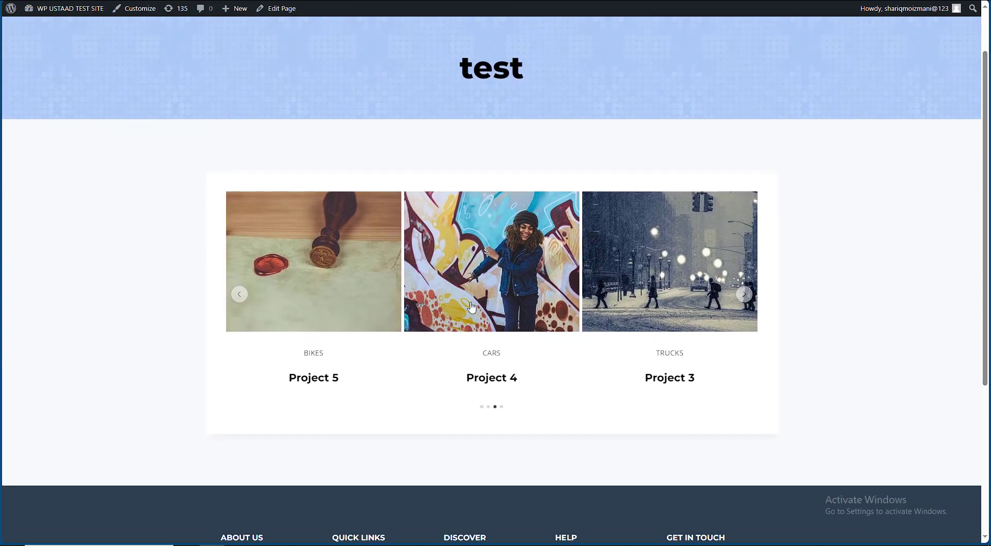
left_click(467, 284)
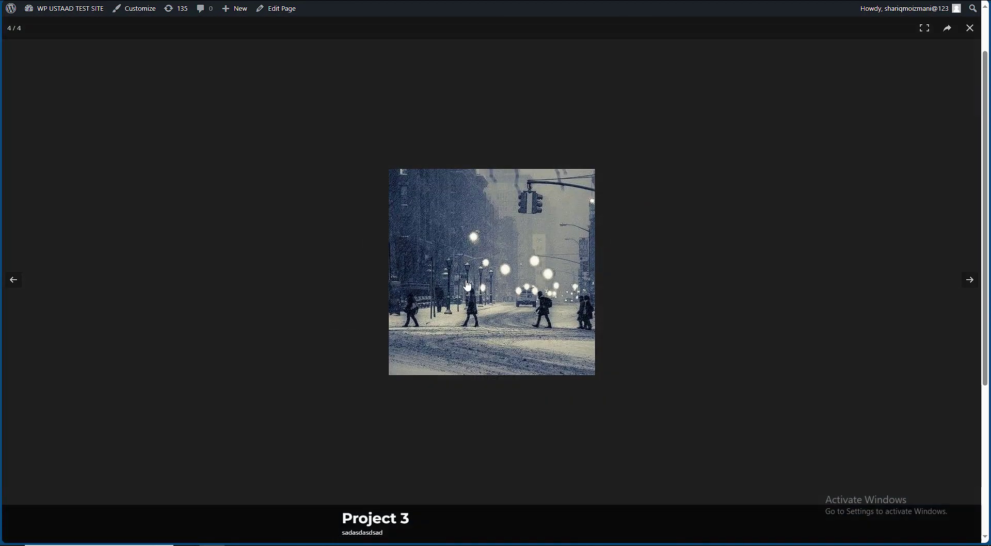
left_click(751, 302)
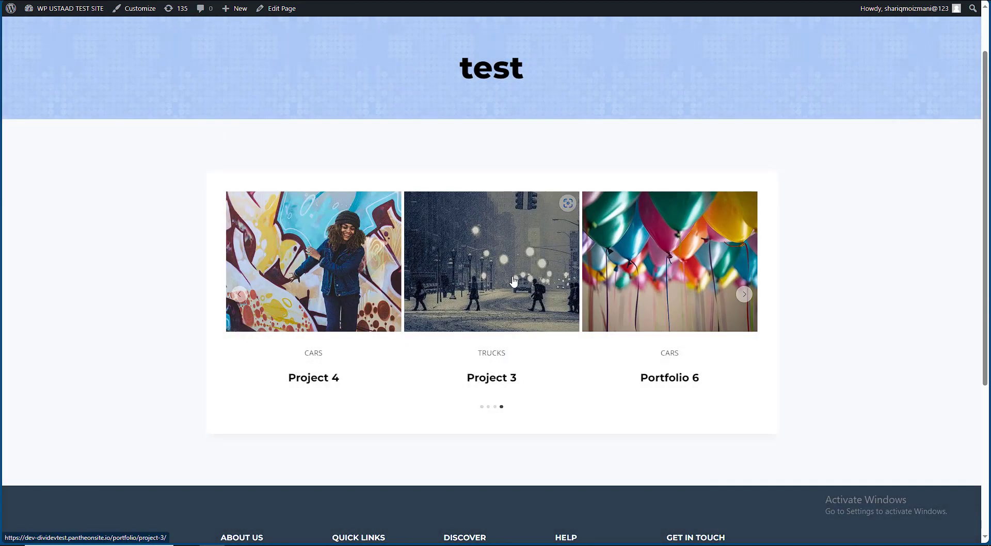
left_click(514, 281)
left_click(672, 288)
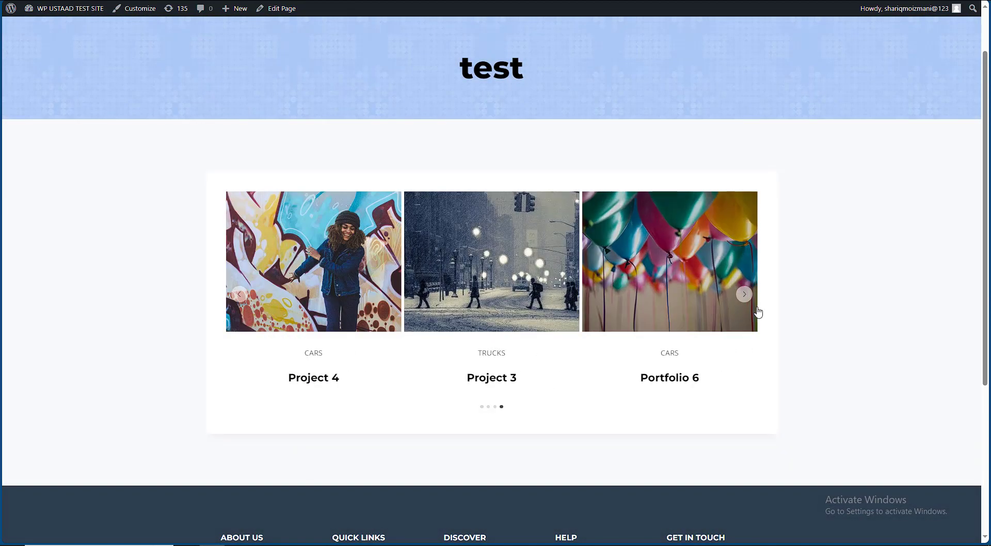
left_click(743, 295)
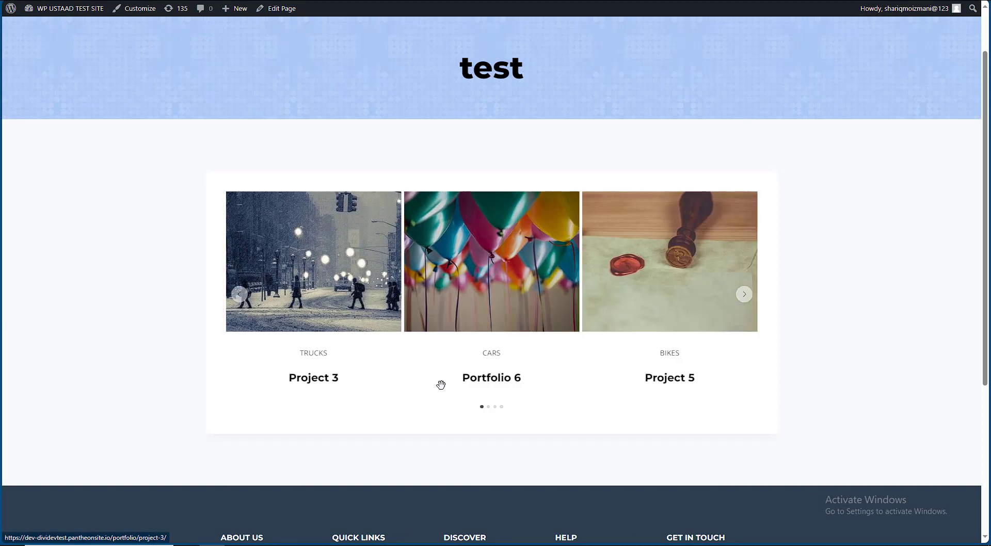
left_click(489, 379)
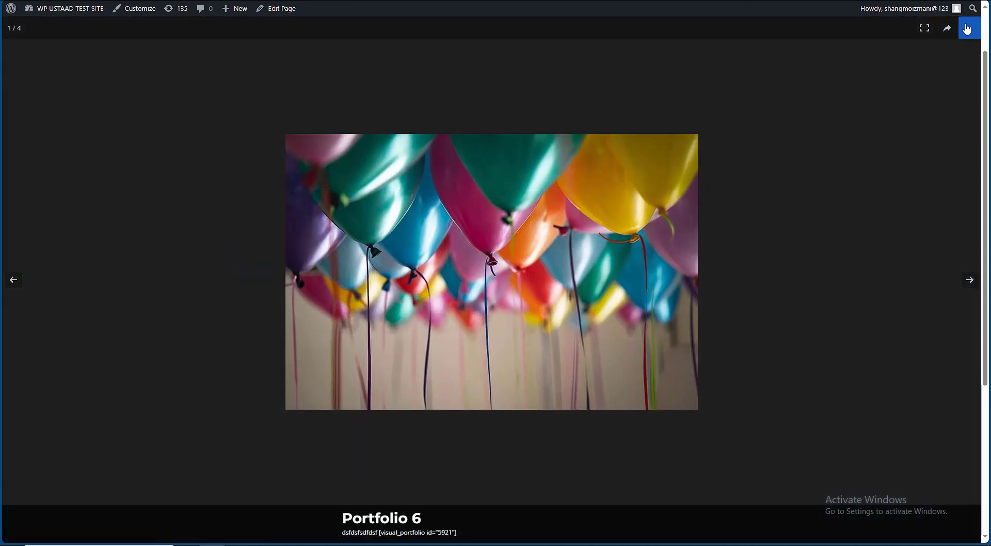
left_click(967, 29)
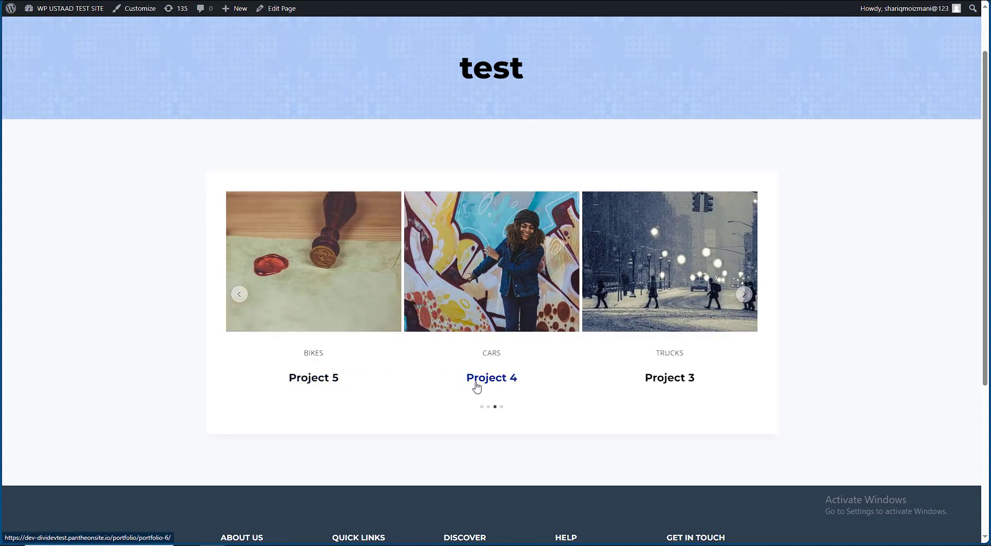
Preview Project 4 and Project 3 in the lightbox, try full screen, advance to Portfolio 6, and close the lightbox.
left_click(476, 383)
left_click(445, 433)
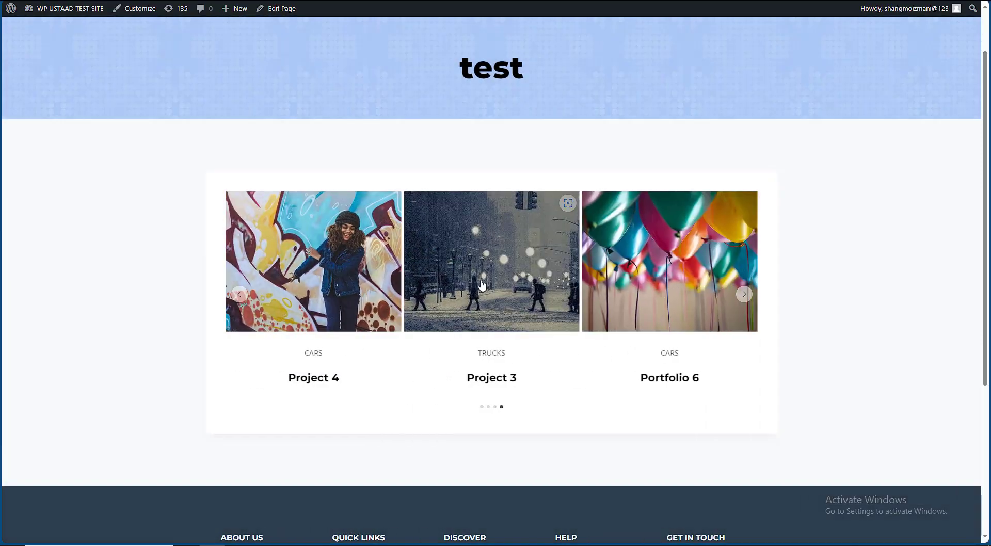
left_click(481, 284)
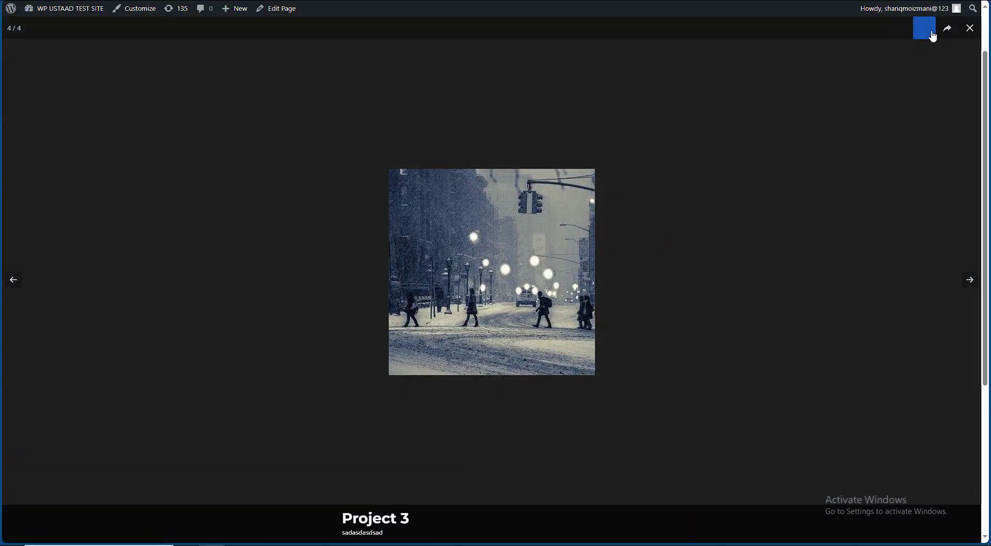
left_click(932, 34)
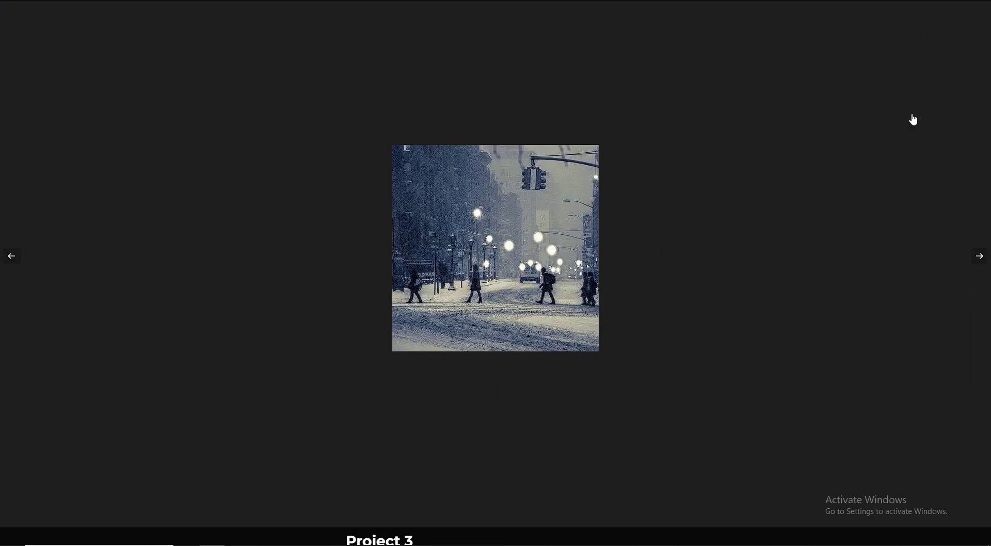
key("Escape")
left_click(970, 280)
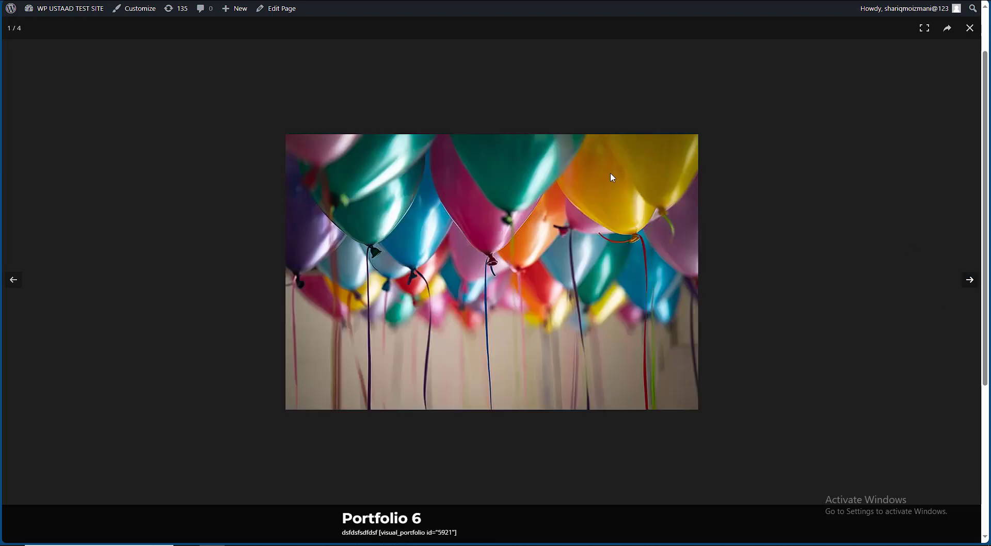
left_click(971, 28)
View the filterable project grid on the Portfolio page, open Project 5 from it, and go back.
key("ctrl+Tab")
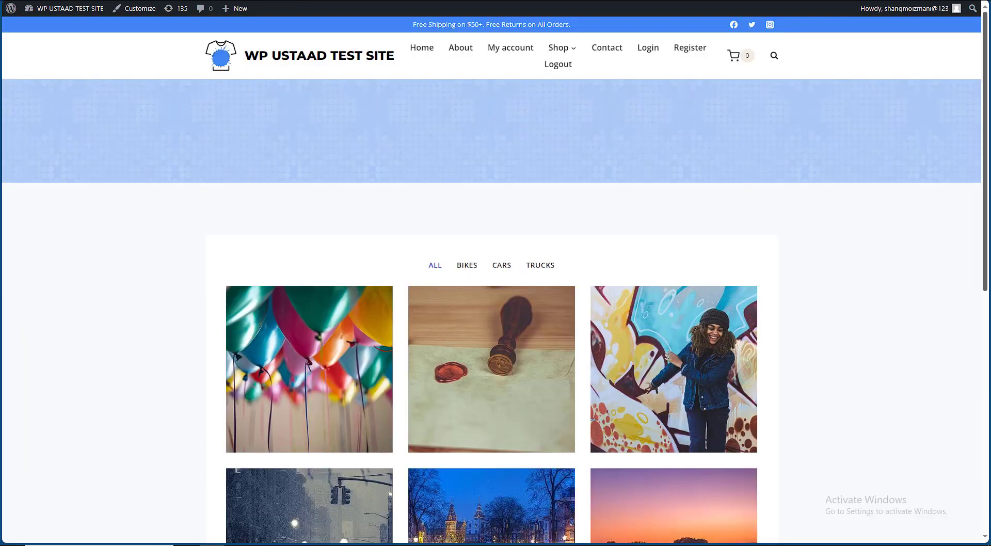
scroll(479, 216, "down", 3)
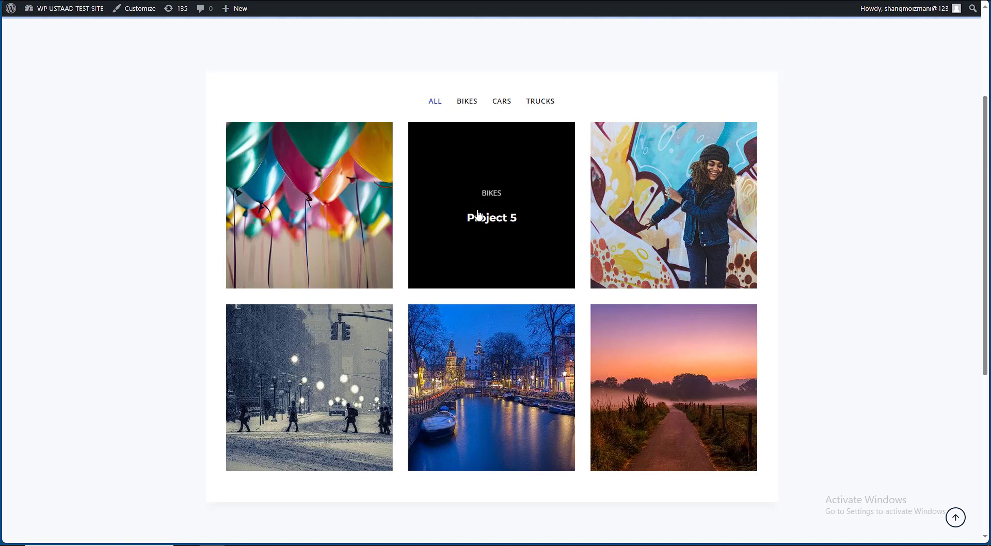
left_click(514, 217)
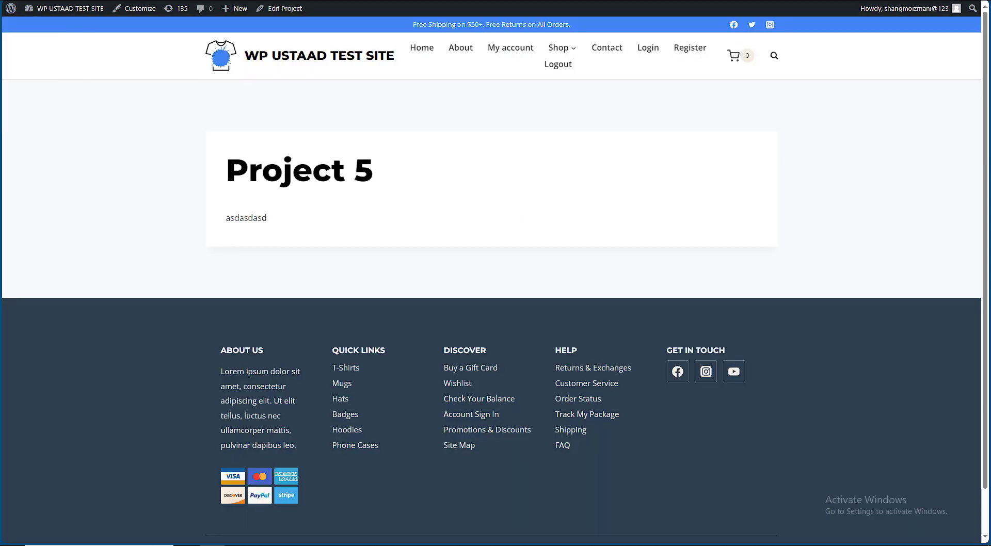
key("alt+Left")
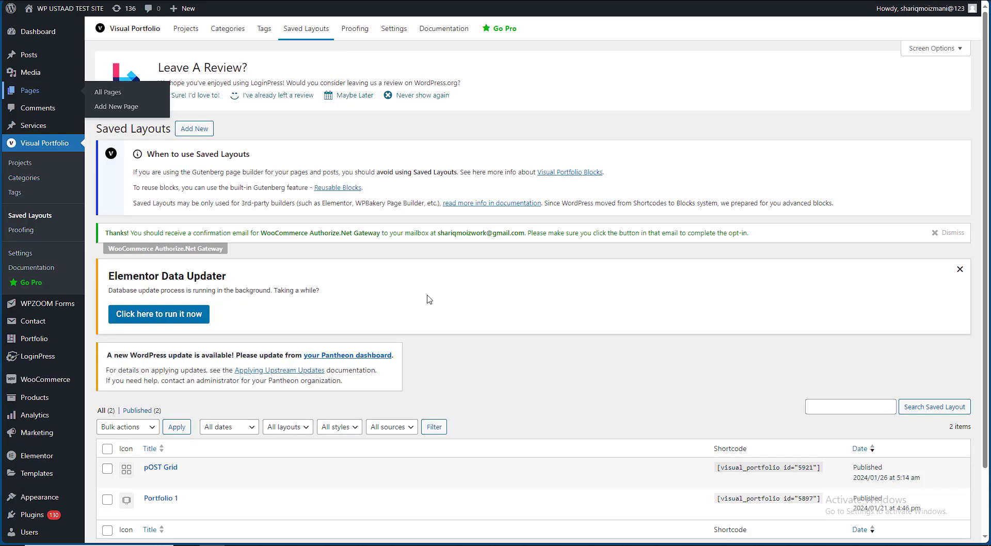
Open the saved layout Portfolio 1 for editing in a new browser tab.
scroll(427, 298, "down", 2)
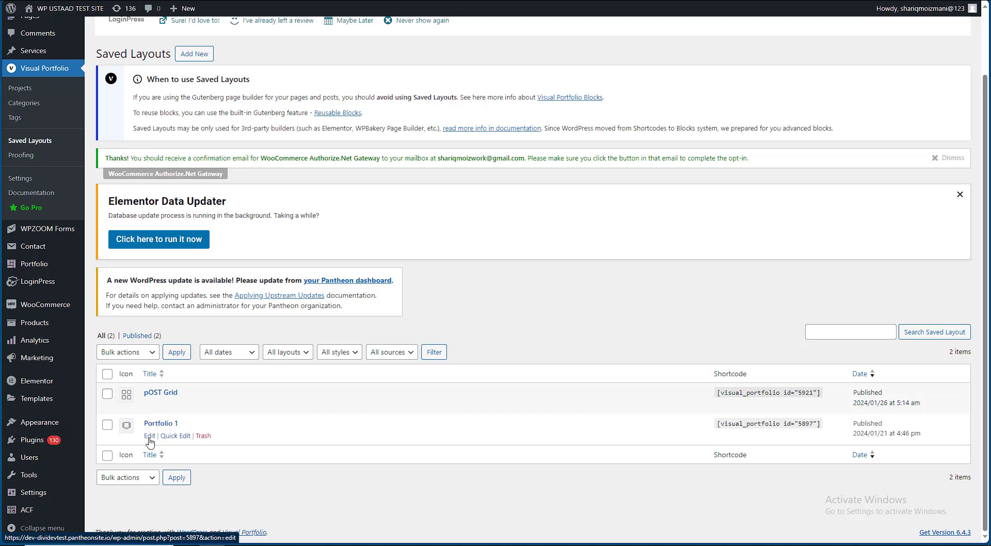
right_click(150, 442)
left_click(185, 248)
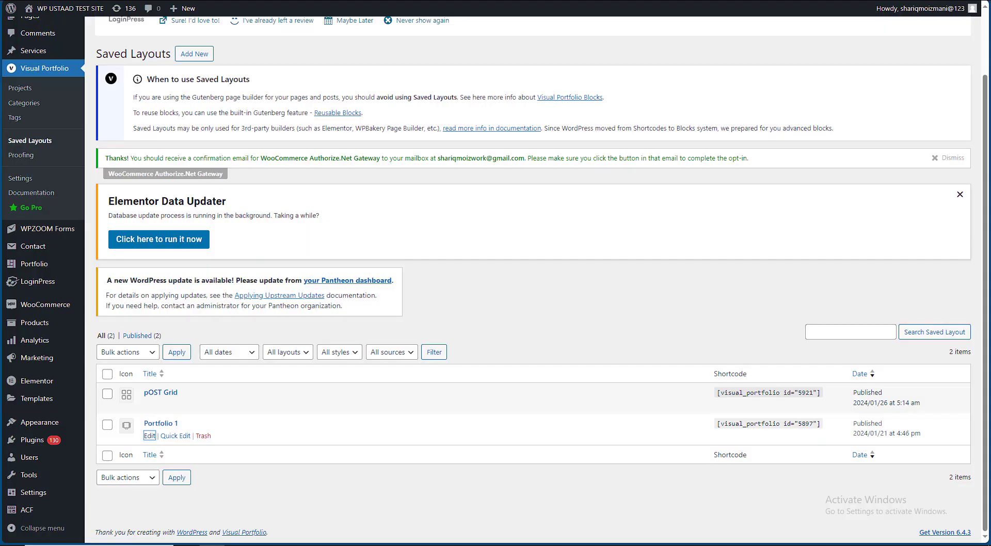
left_click(534, 1)
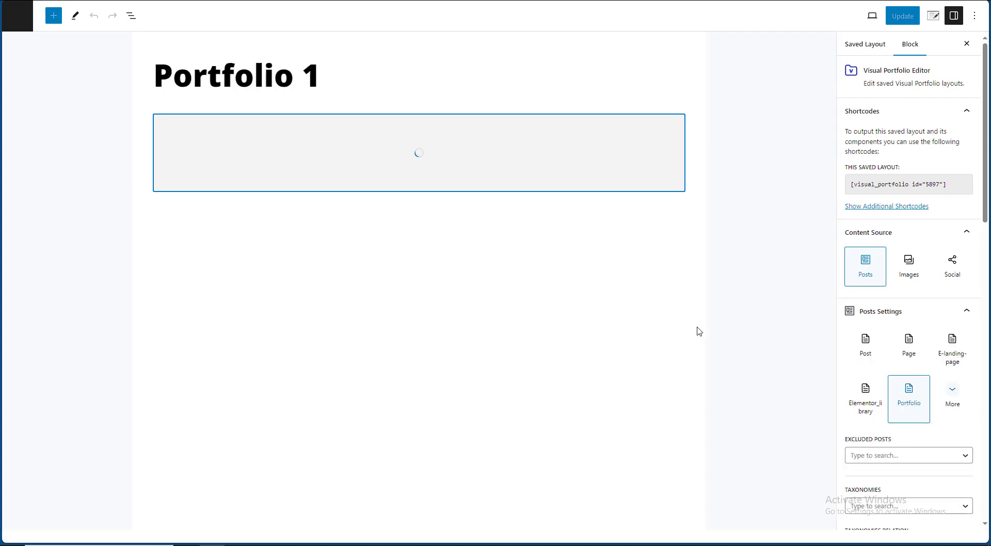
Review the Portfolio 1 block's source, posts and general settings, and expand its Layout settings.
scroll(908, 294, "down", 6)
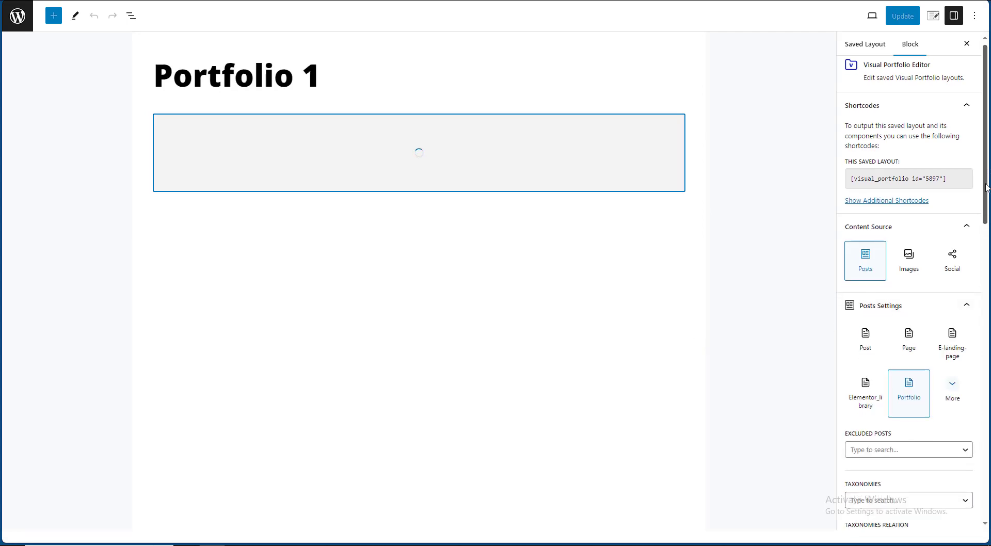
scroll(909, 294, "down", 2)
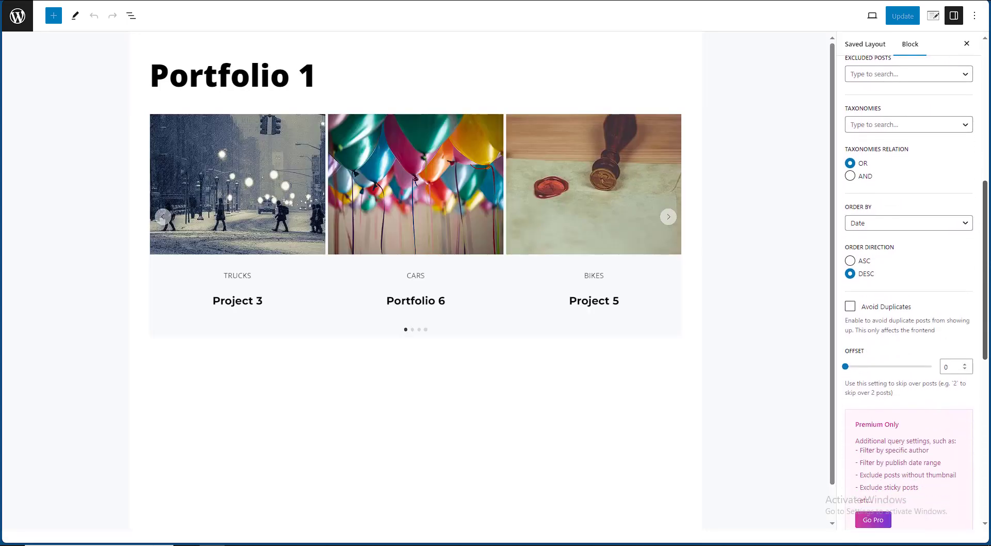
scroll(908, 294, "down", 3)
scroll(908, 294, "down", 2)
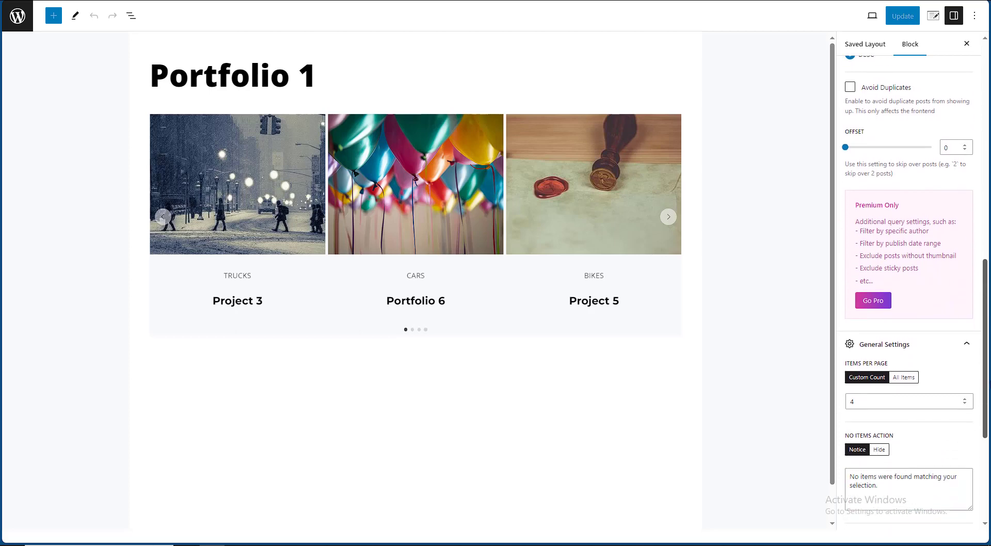
scroll(940, 372, "down", 4)
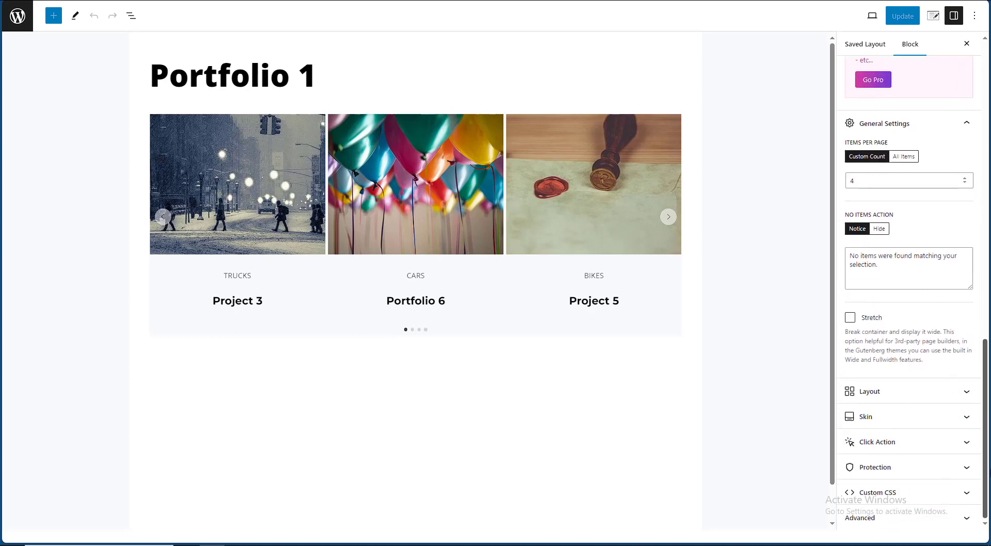
left_click(911, 391)
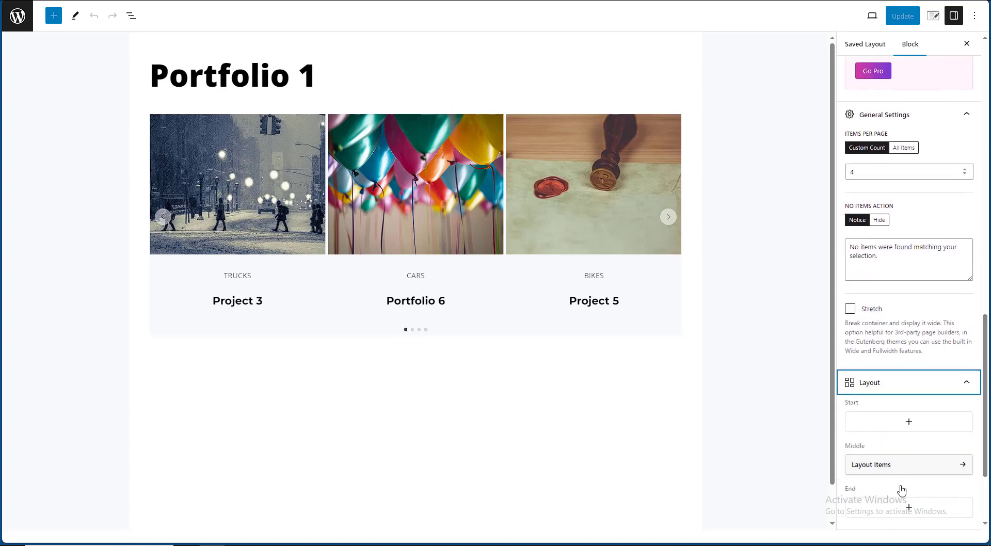
scroll(901, 490, "down", 3)
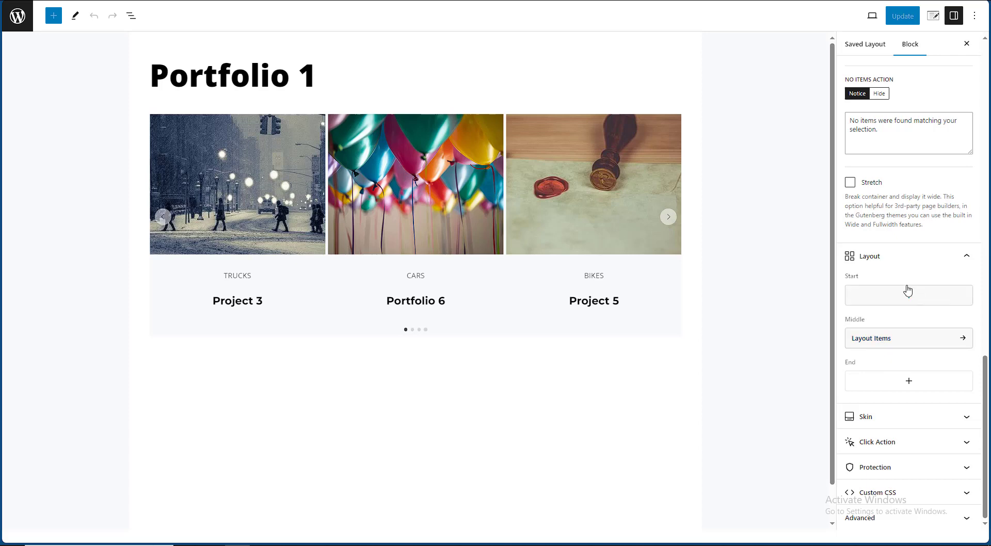
Add a Filter element to the Start area of the Portfolio 1 layout.
left_click(877, 299)
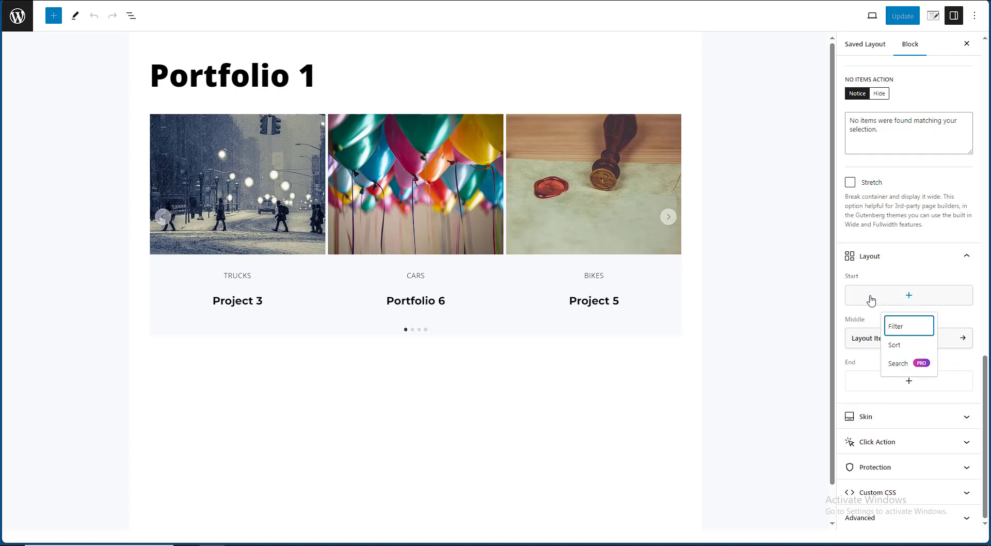
left_click(897, 328)
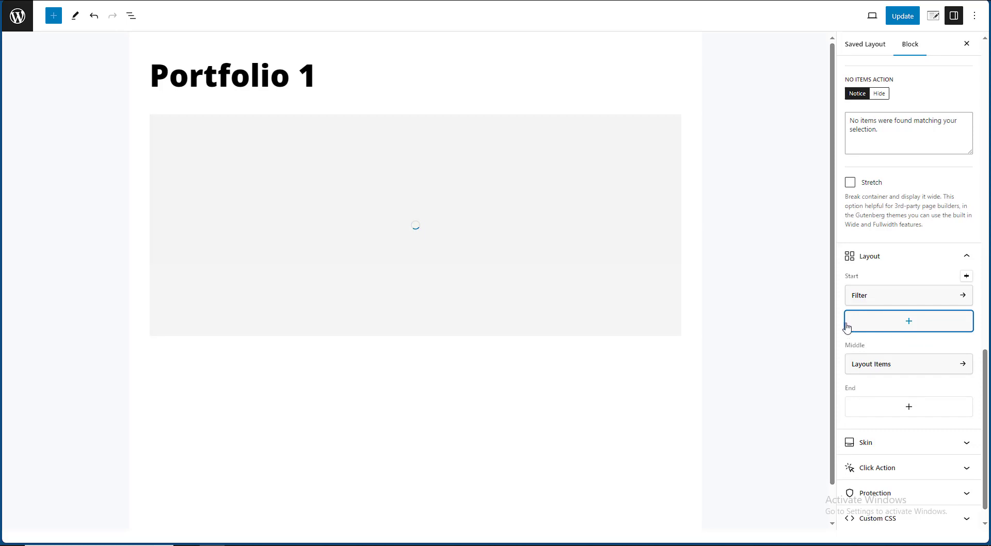
scroll(905, 438, "down", 1)
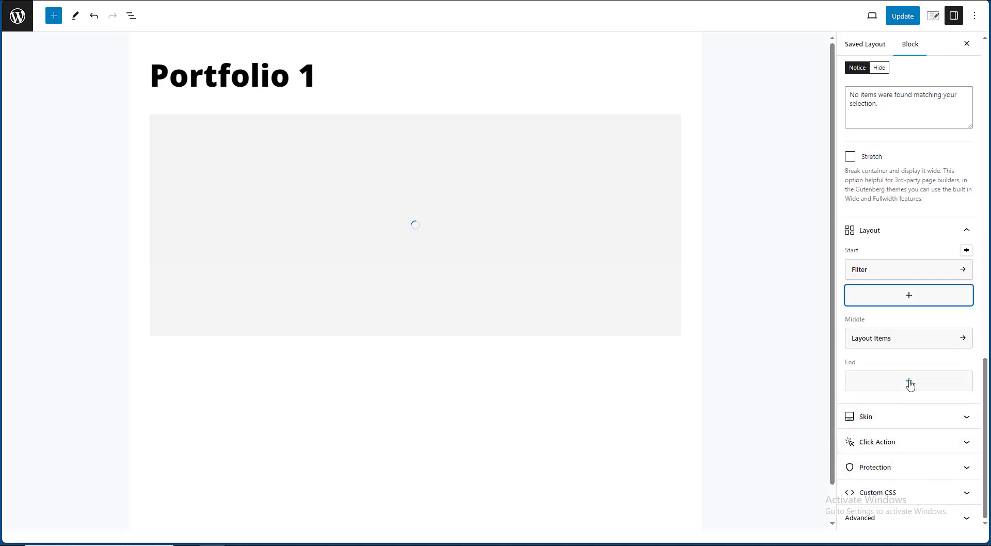
Set the filter style to Classic with Display Count enabled, trying the Dropdown style along the way.
left_click(898, 275)
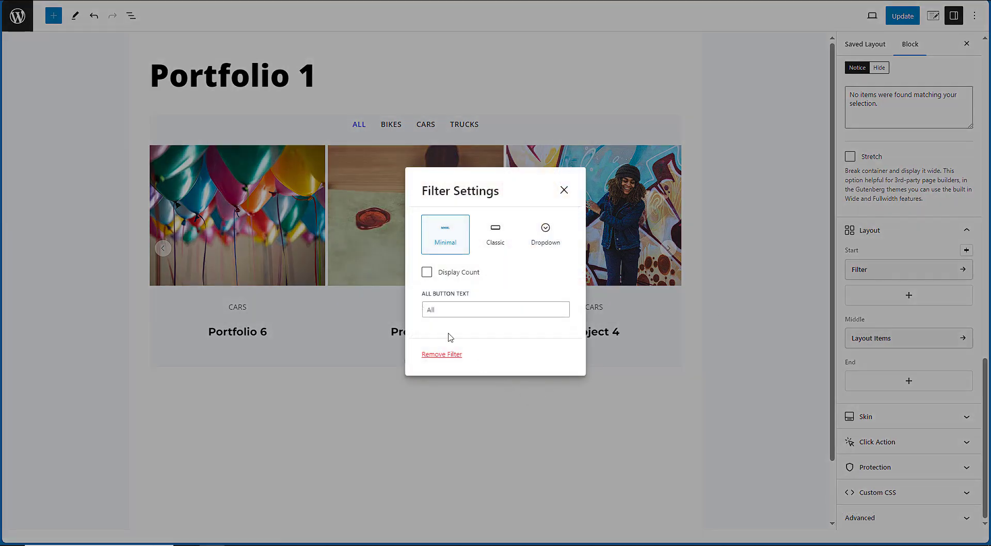
left_click(498, 233)
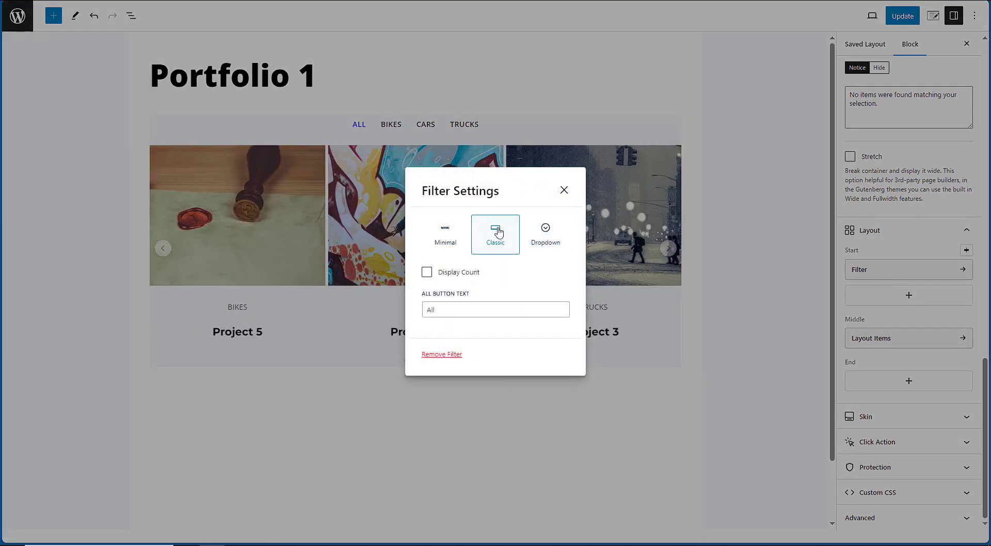
left_click(466, 274)
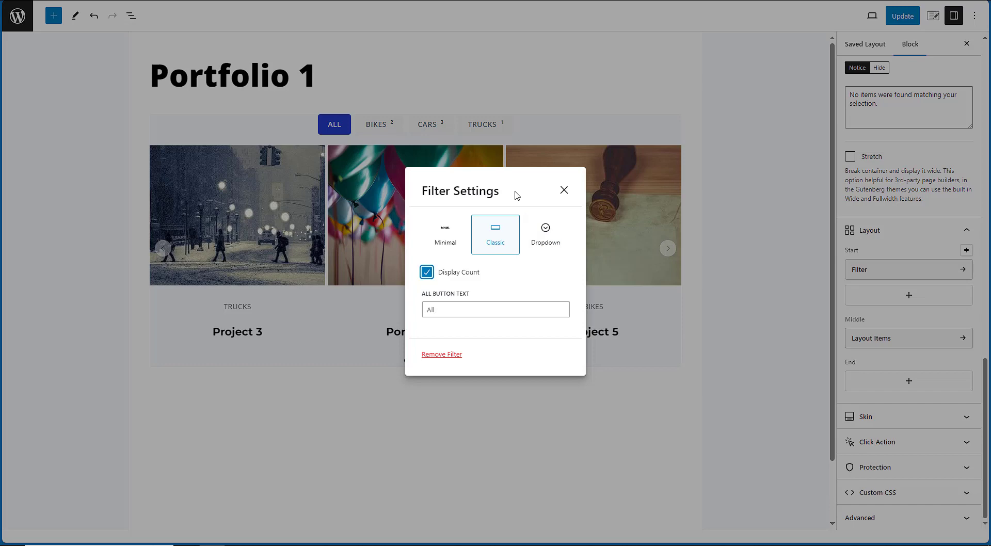
left_click(540, 230)
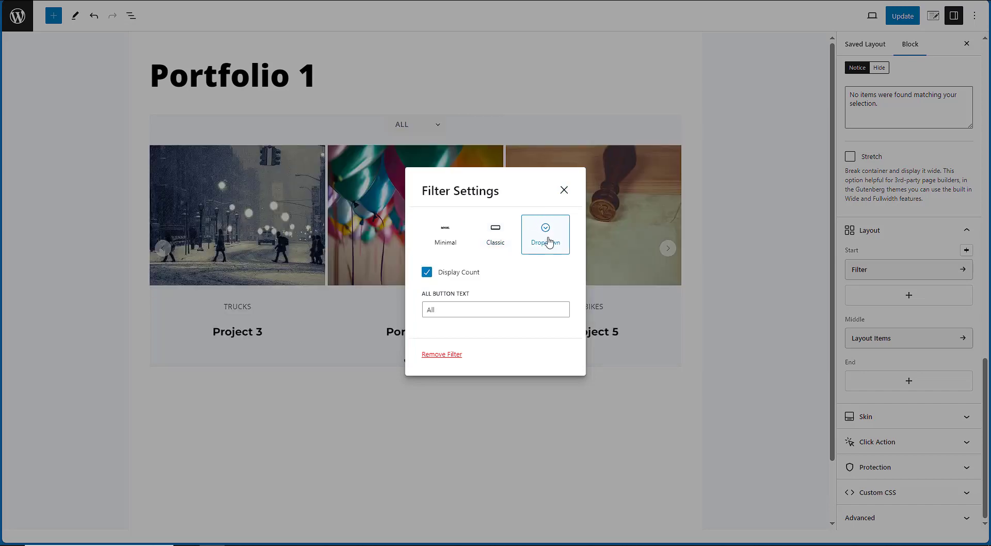
left_click(479, 230)
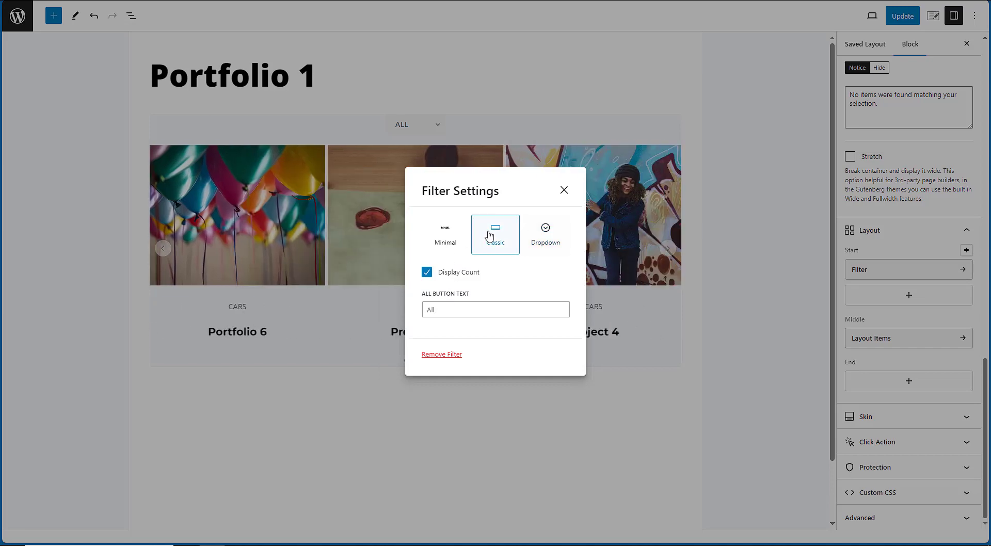
left_click(565, 191)
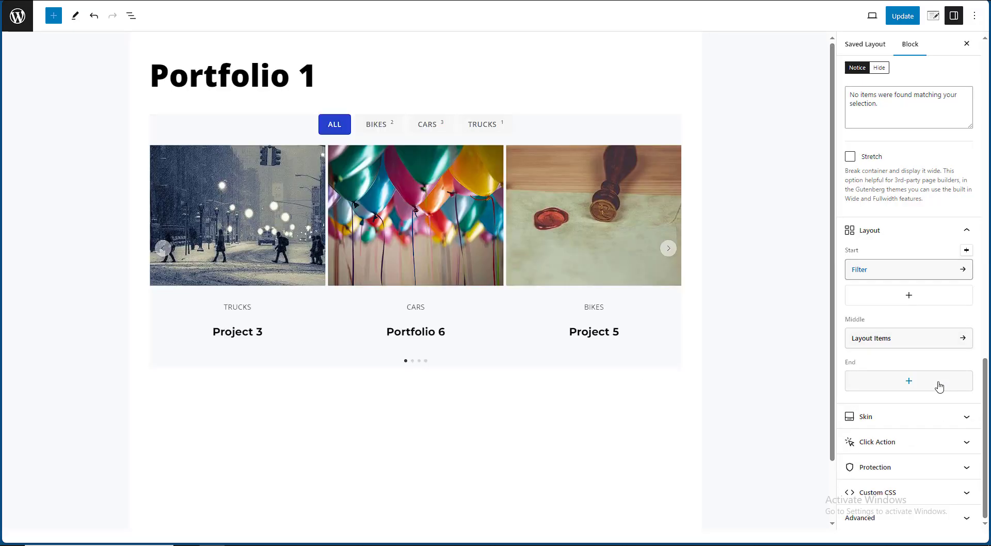
Add Pagination to the End area of the layout and review its settings.
left_click(936, 383)
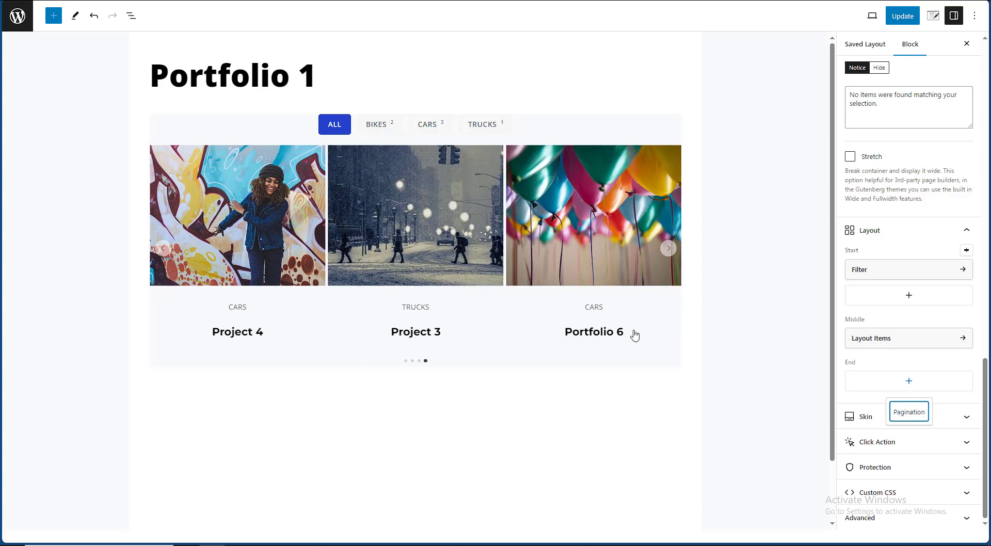
left_click(909, 411)
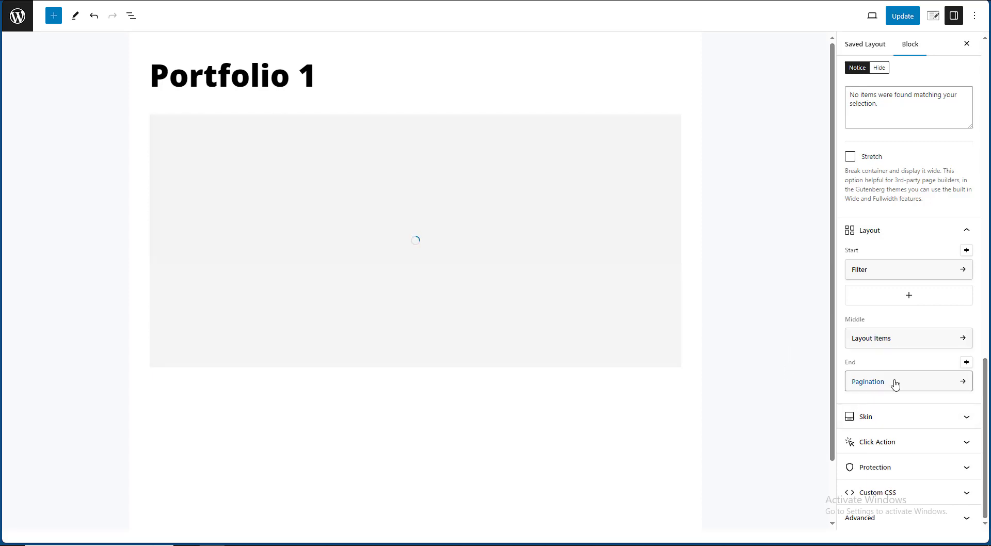
scroll(573, 271, "down", 2)
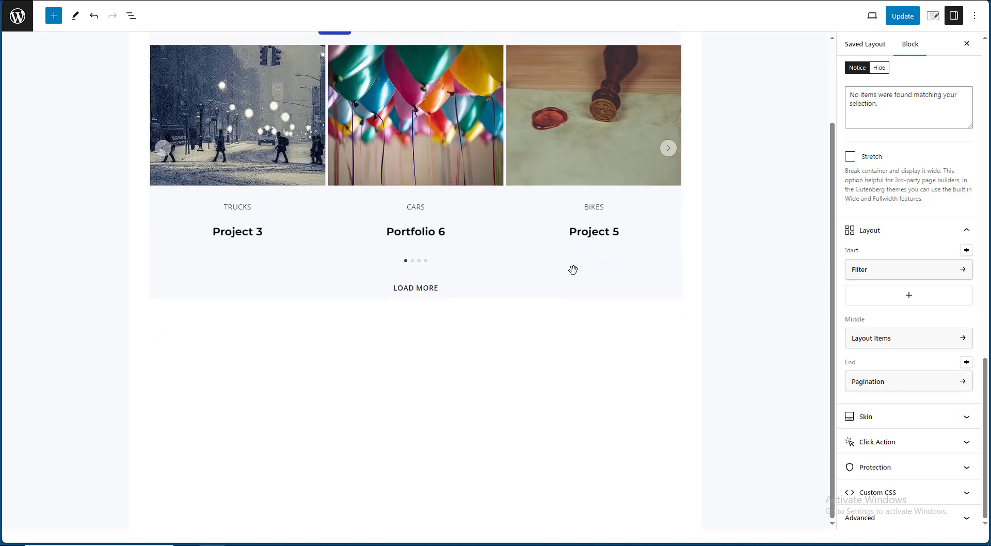
mouse_move(982, 382)
left_mouse_down()
mouse_move(983, 344)
mouse_move(983, 385)
left_mouse_up()
left_click(863, 381)
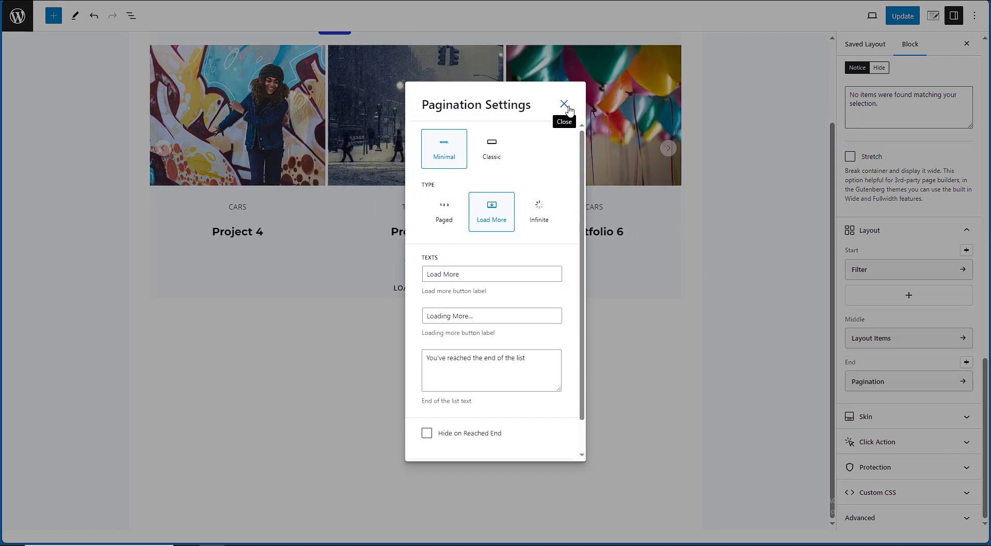
left_click(564, 105)
Change the layout items to a Grid with 4 columns.
mouse_move(984, 374)
left_mouse_down()
mouse_move(988, 272)
mouse_move(985, 391)
left_mouse_up()
left_click(869, 338)
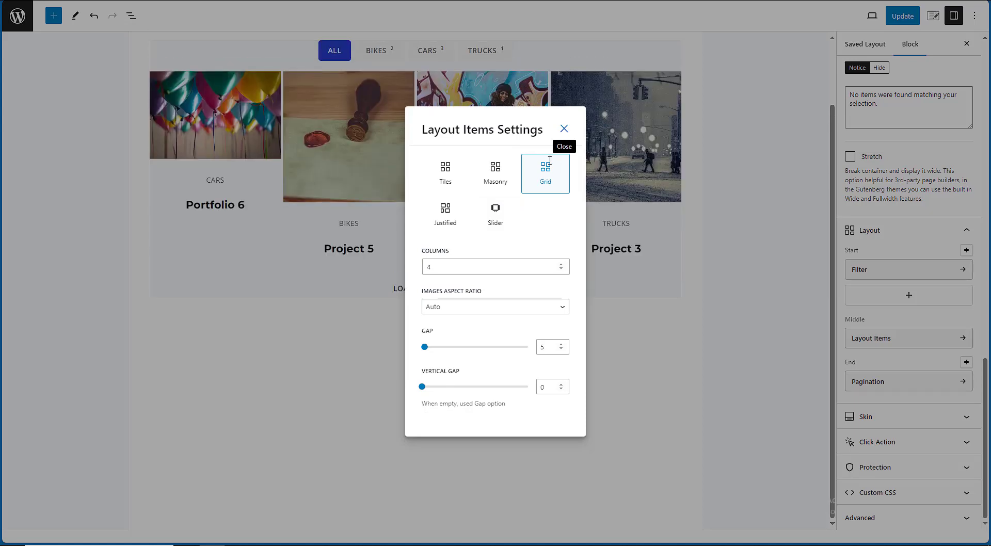
left_click_drag(446, 266, 368, 270)
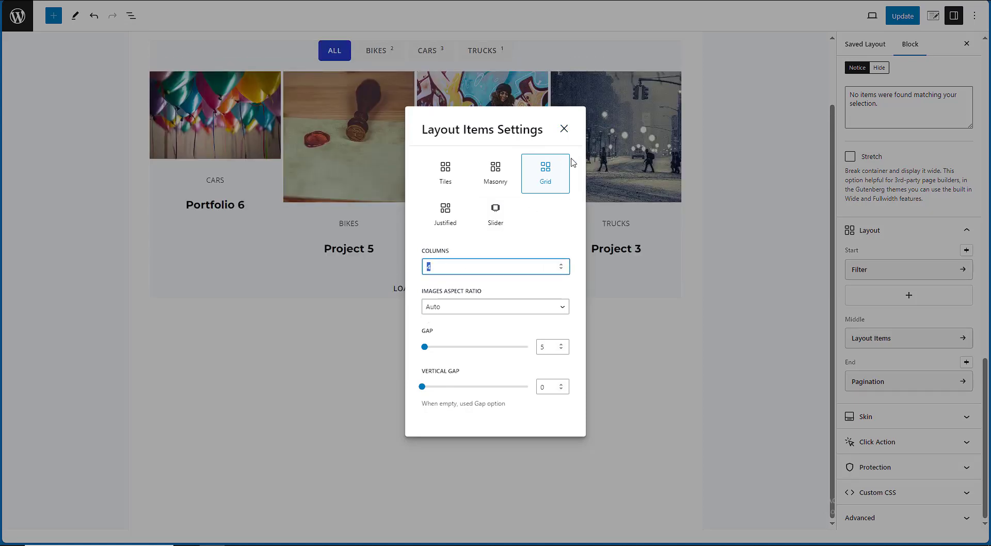
left_click(564, 129)
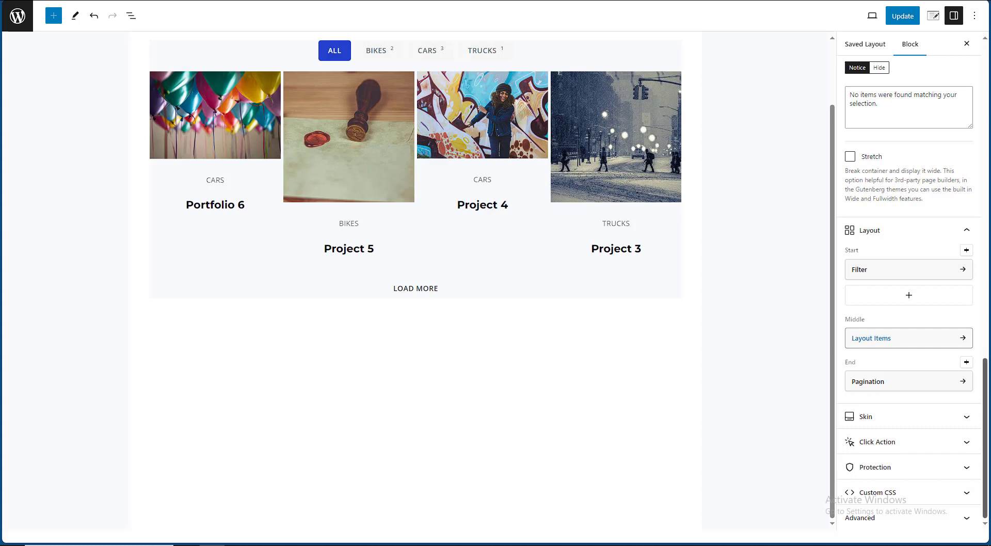
Set the pagination type to Paged and save the updated layout.
left_click(873, 382)
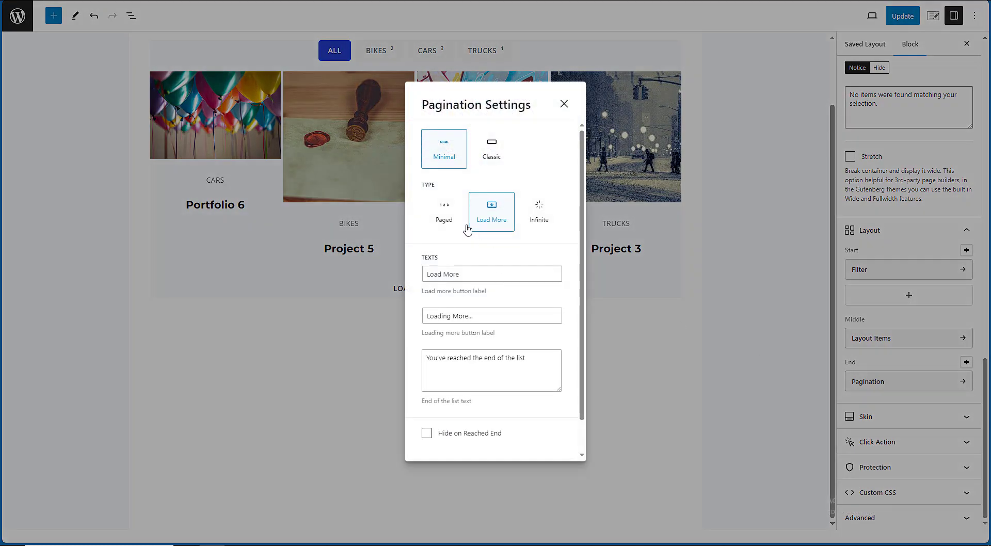
left_click(446, 222)
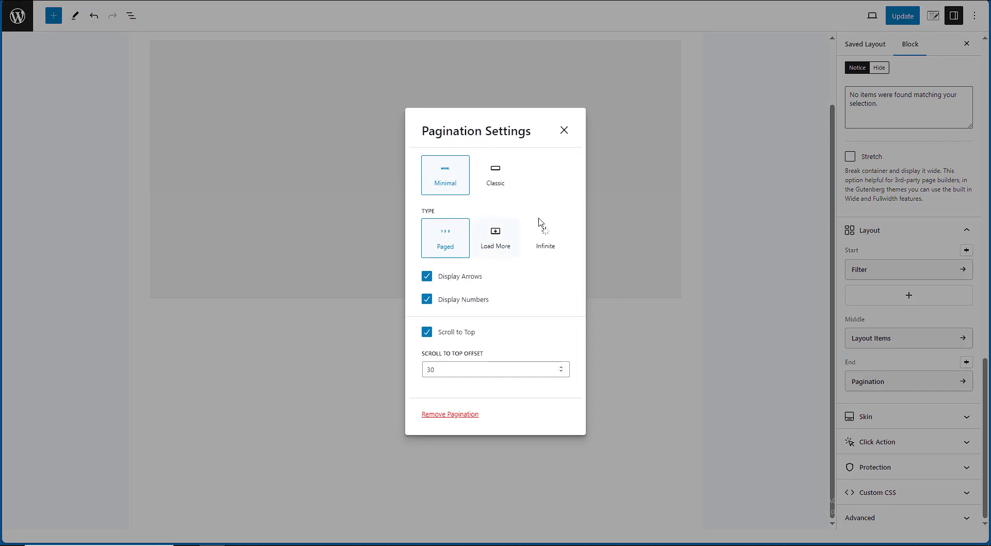
left_click(564, 130)
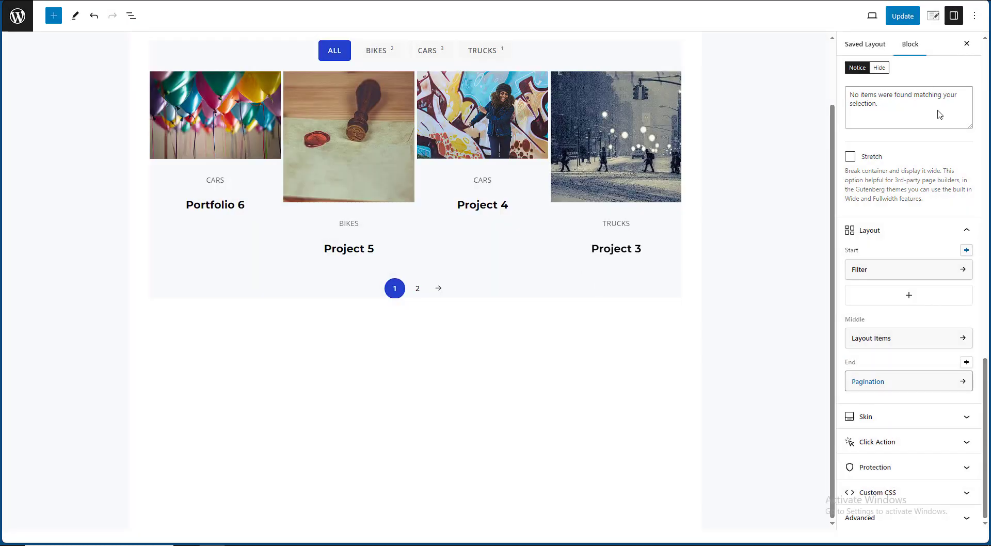
left_click(912, 16)
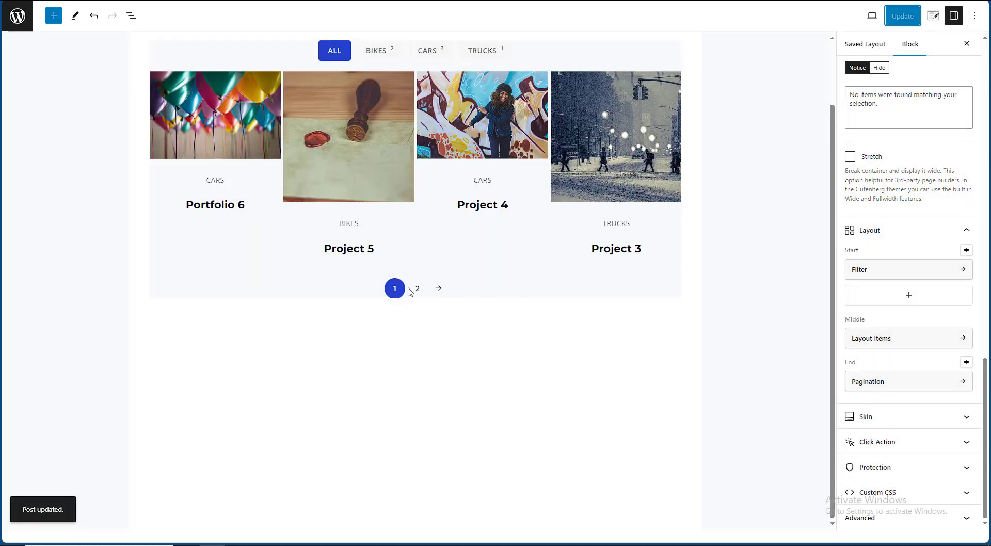
Reload the live test page to view the updated portfolio grid and open its second page of projects.
key("ctrl+shift+Tab")
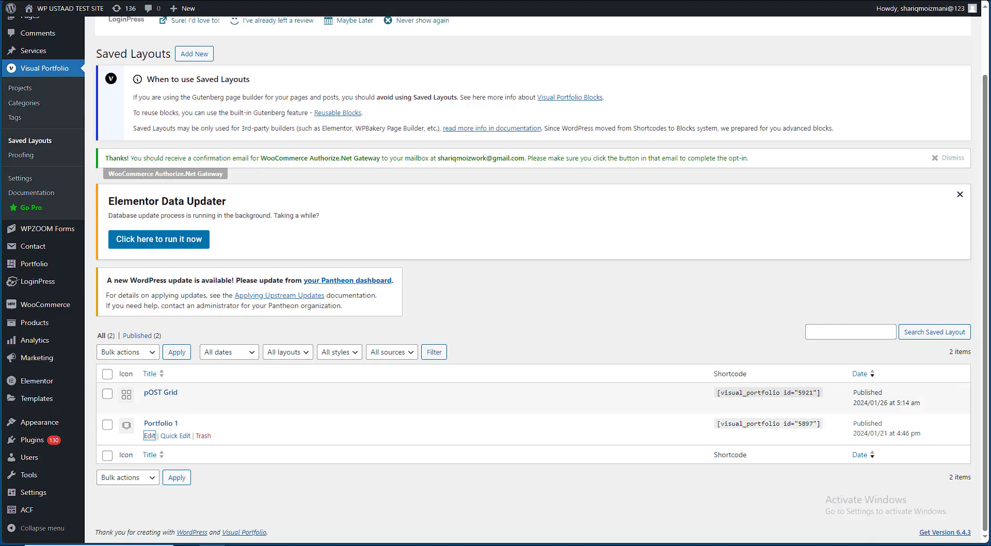
key("ctrl+Tab")
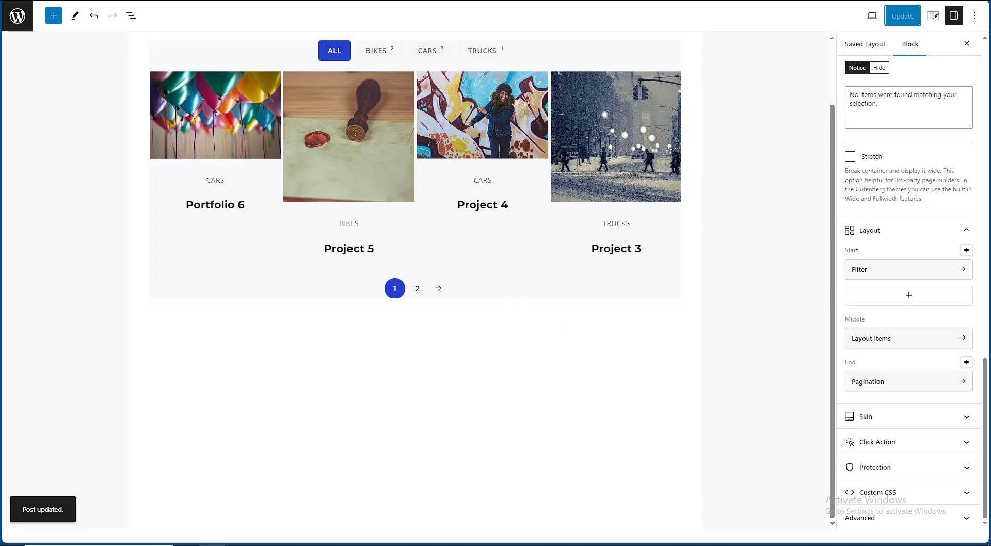
key("ctrl+Tab")
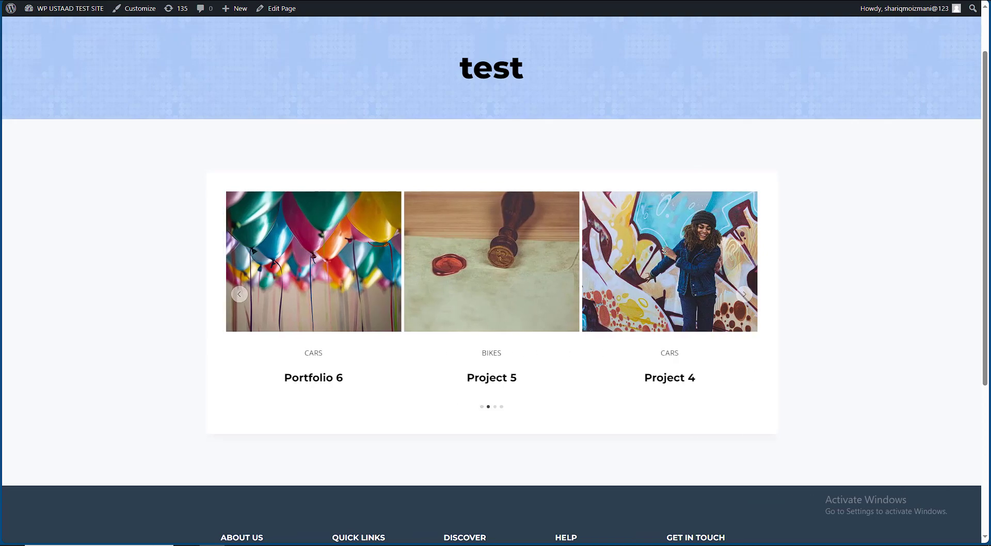
key("F5")
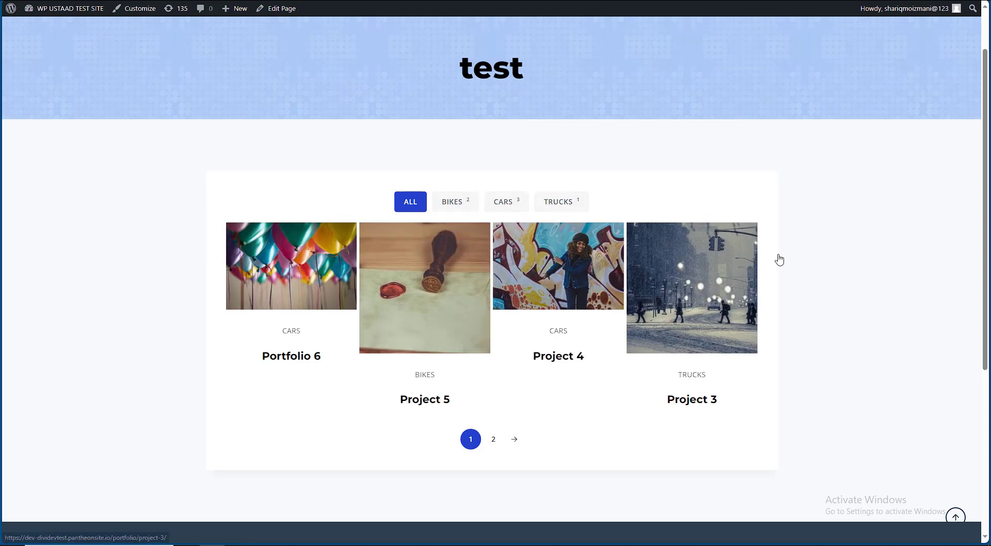
scroll(778, 261, "down", 1)
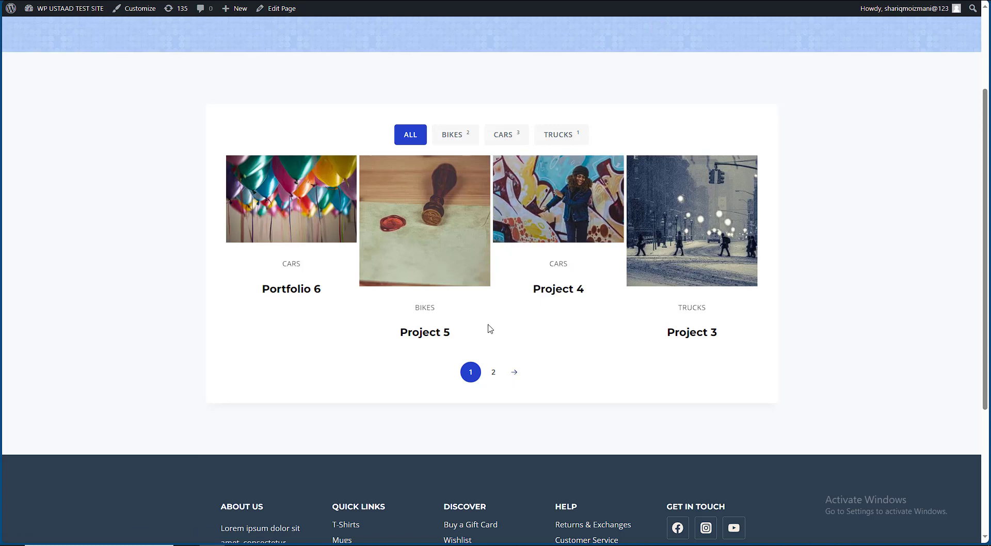
left_click(494, 373)
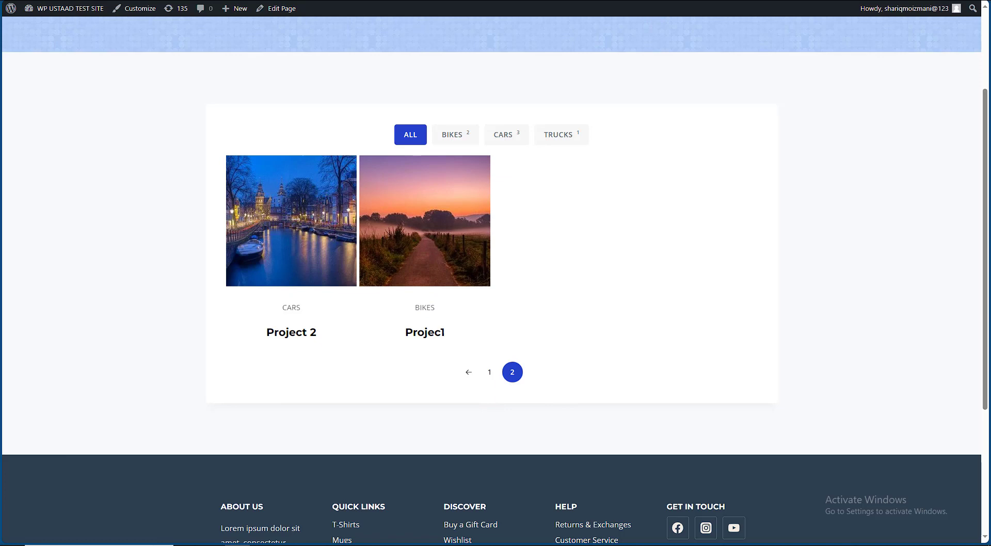
Return to the Portfolio 1 layout editor and set the pagination style to Classic.
key("ctrl+Tab")
key("ctrl+Tab")
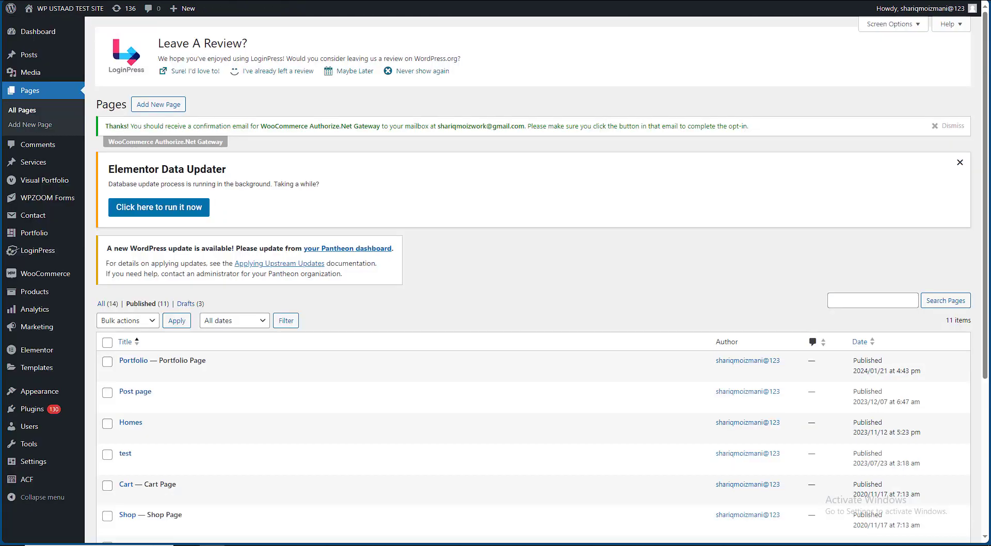
key("ctrl+Tab")
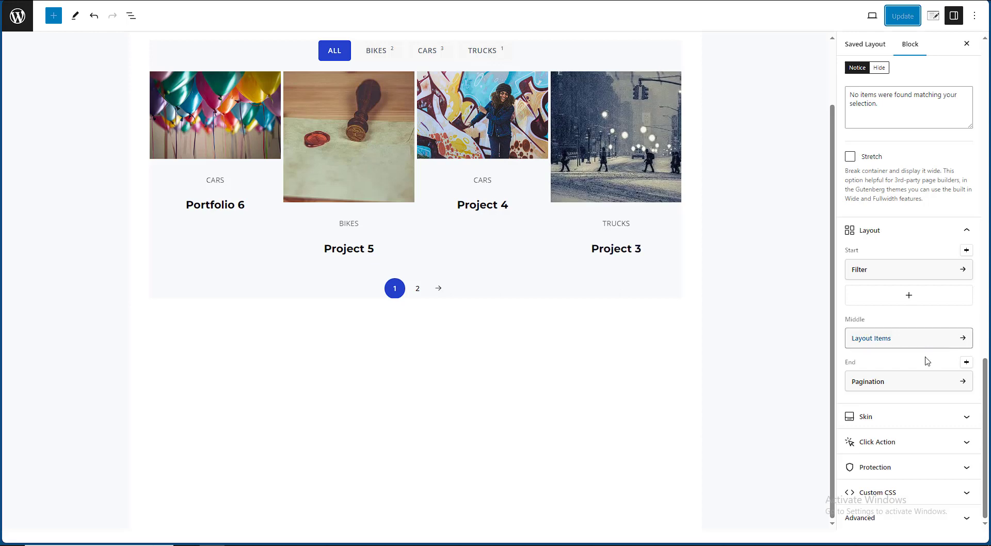
left_click(878, 382)
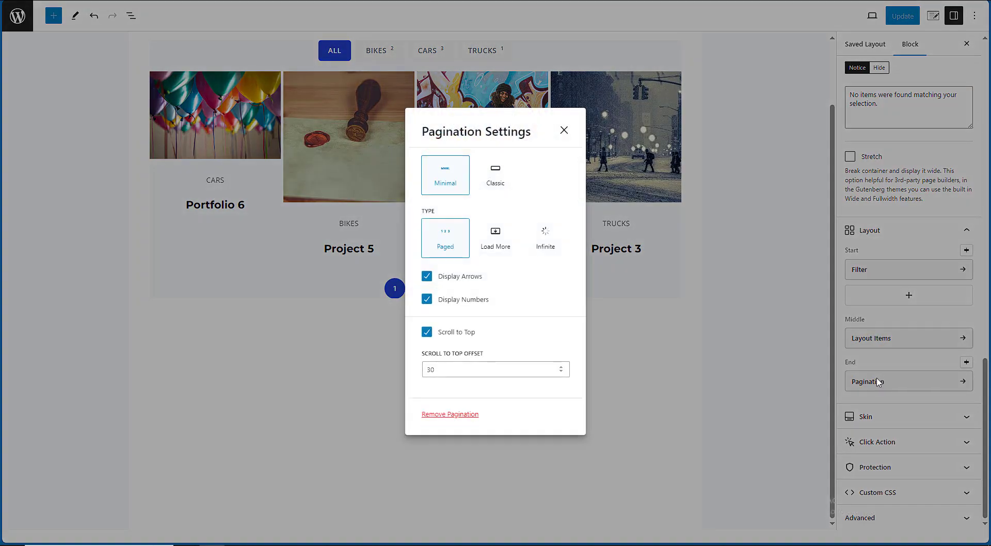
left_click(507, 182)
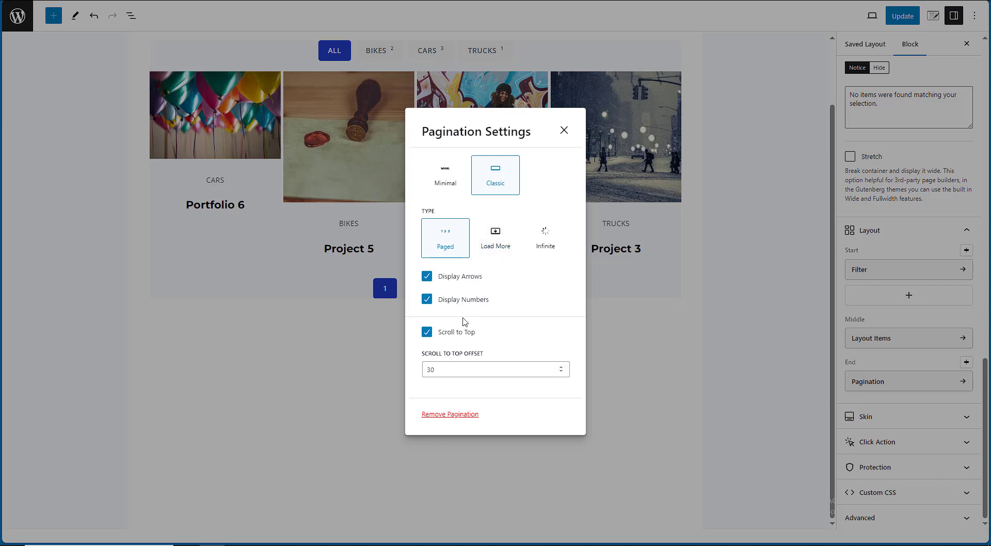
Set the pagination type to Load More with the button label "Load More Posts", and save the updated layout.
left_click(501, 250)
left_click(484, 276)
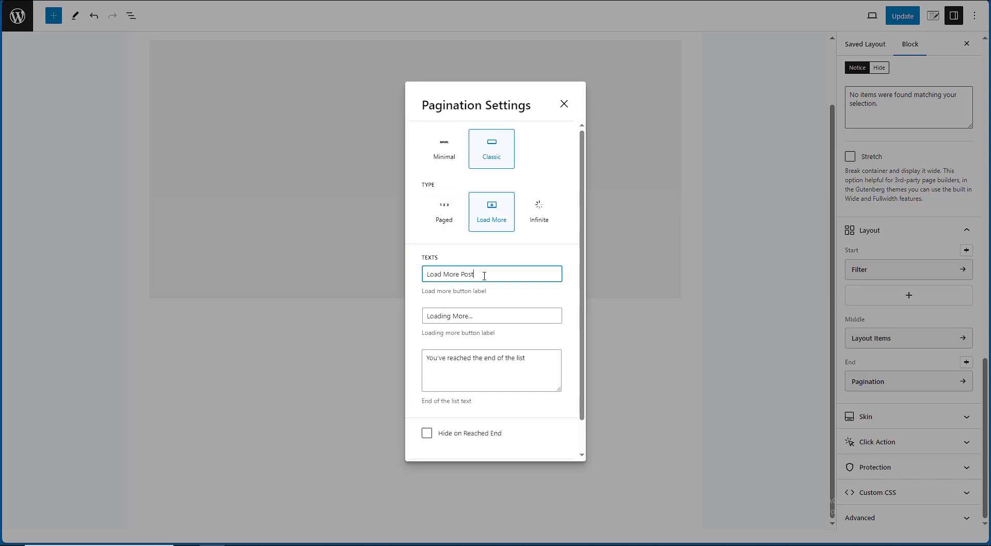
scroll(499, 375, "down", 2)
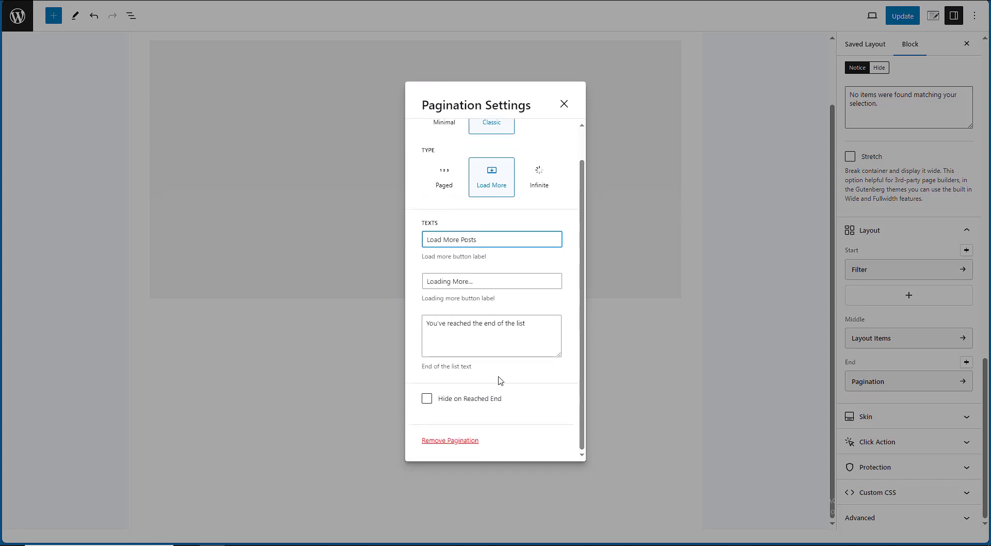
scroll(529, 252, "up", 2)
scroll(527, 271, "down", 2)
left_click(562, 105)
left_click(902, 16)
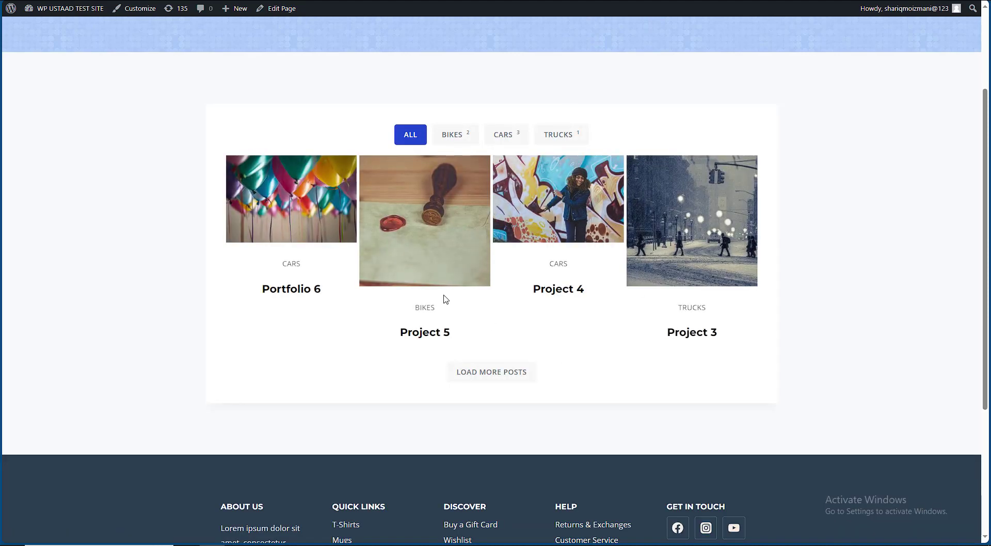
Load more posts in the portfolio grid on the live test page and look over the added projects.
left_click(487, 373)
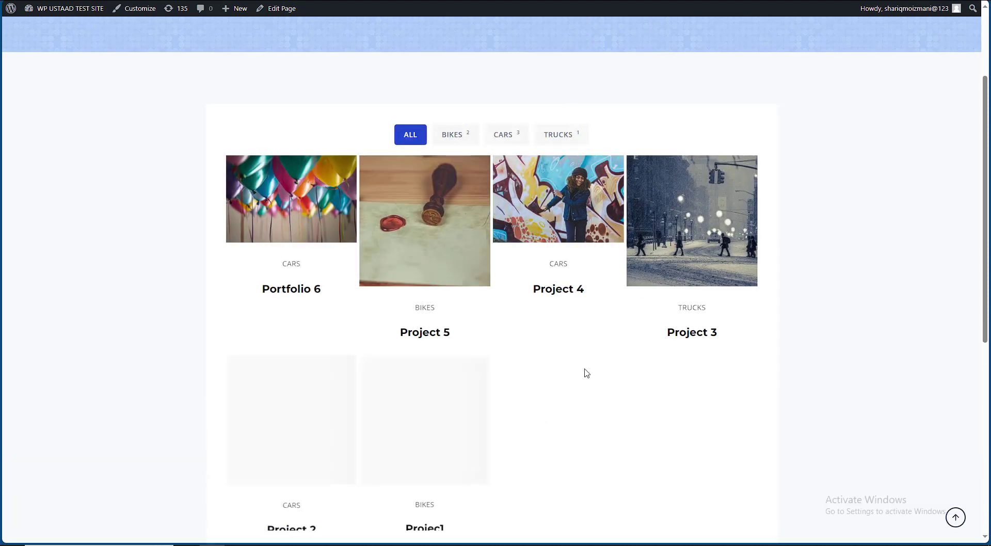
scroll(429, 373, "down", 3)
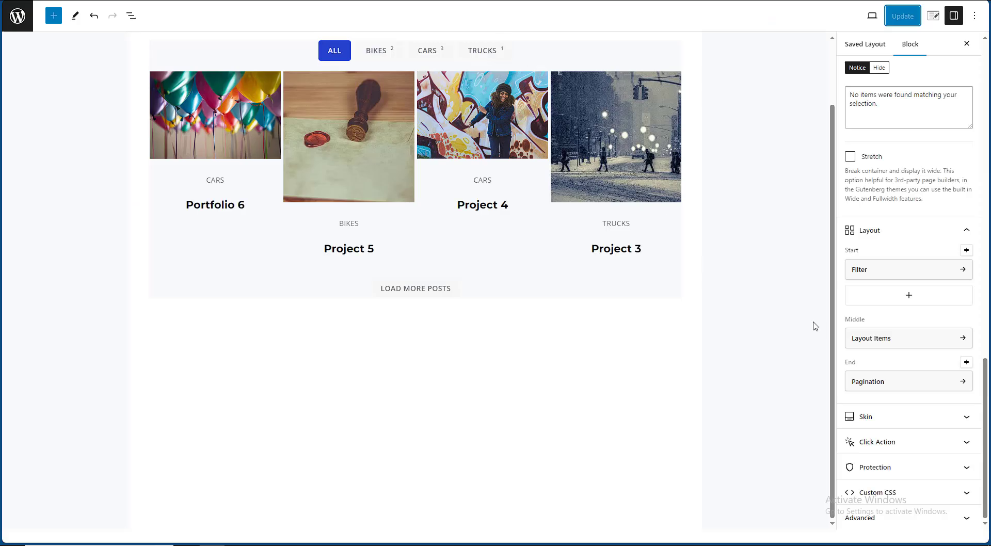
Open the pagination settings and examine the Hide on Reached End option and the end-of-list text.
left_click(916, 381)
scroll(490, 361, "down", 1)
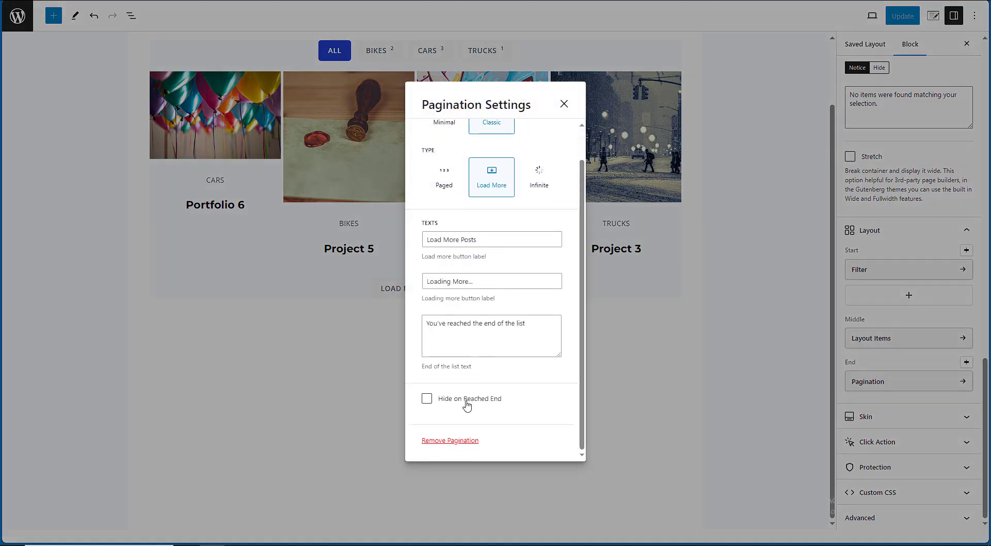
double_click(467, 403)
left_click(457, 342)
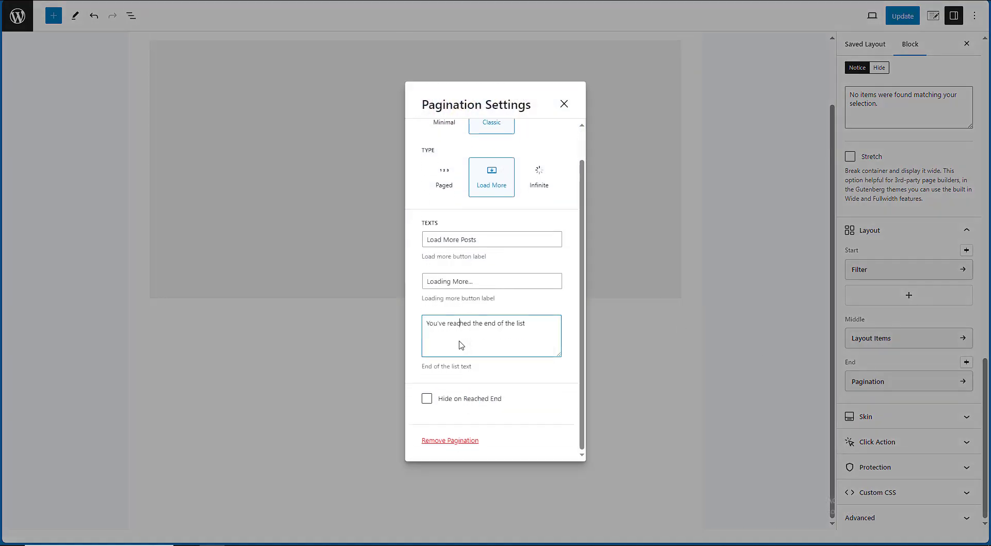
triple_click(456, 332)
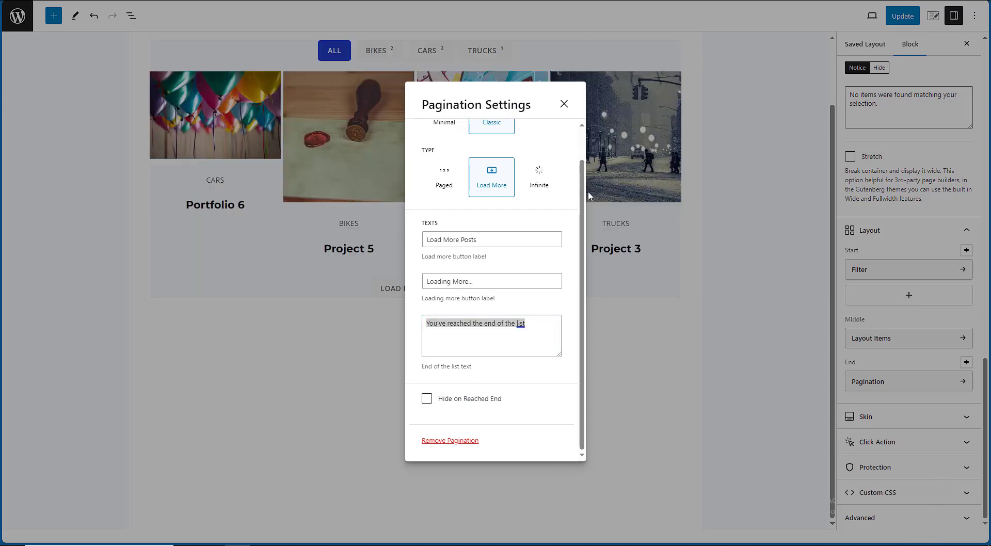
Set the pagination type to Infinite and save the updated layout.
left_click(548, 188)
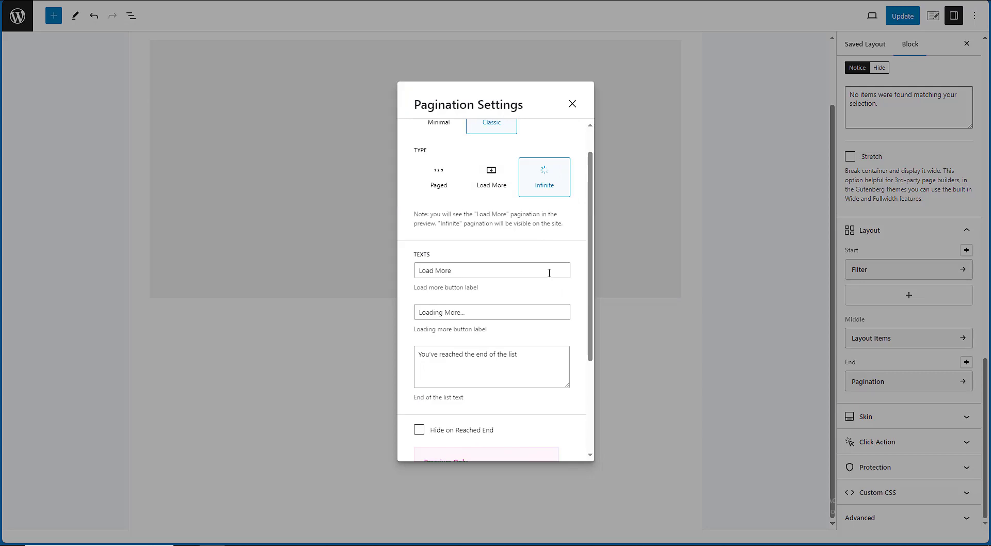
scroll(521, 350, "down", 3)
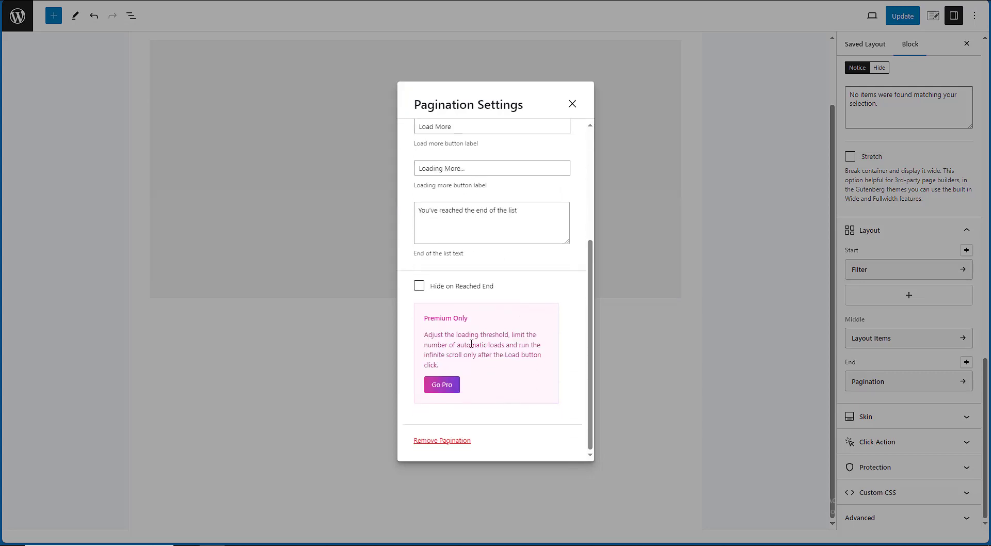
scroll(520, 310, "up", 5)
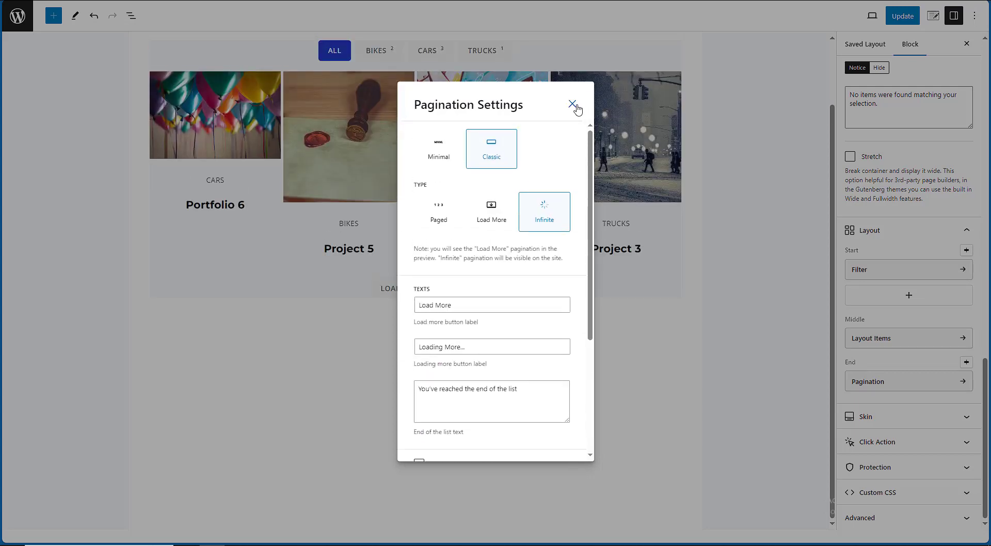
left_click(572, 104)
left_click(902, 16)
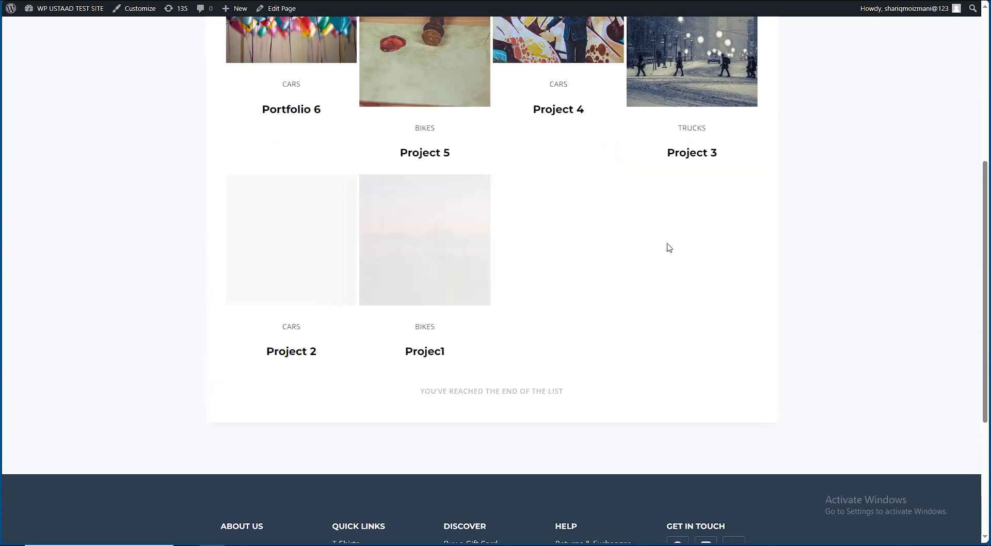
Look through the whole portfolio grid on the live test page to examine how infinite loading adds the projects.
scroll(968, 208, "up", 3)
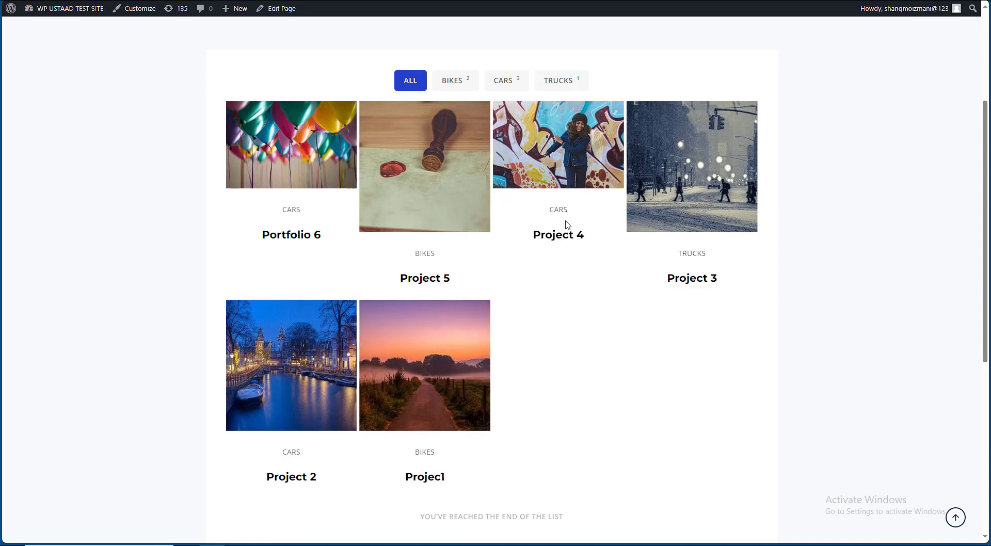
scroll(565, 227, "down", 6)
scroll(520, 247, "up", 10)
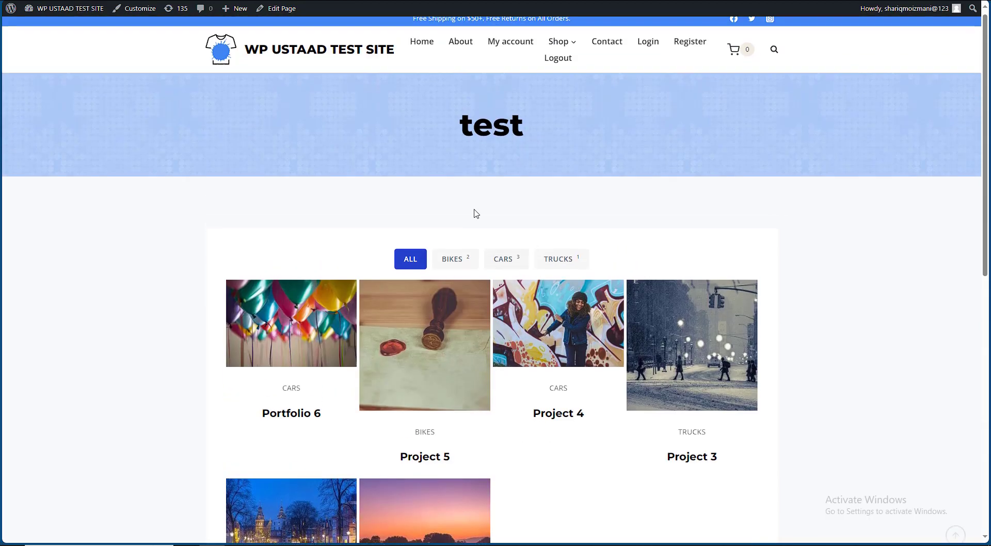
scroll(545, 464, "down", 3)
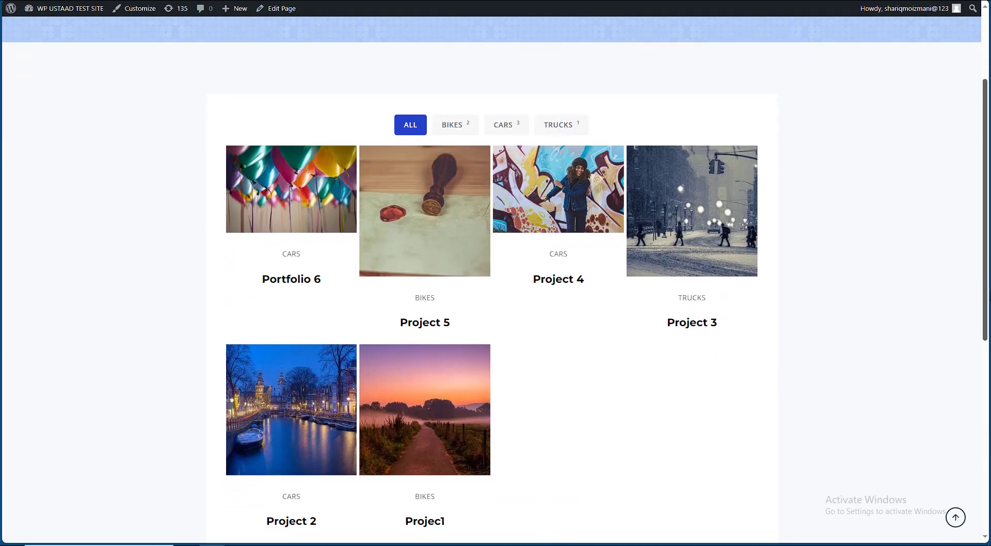
scroll(481, 477, "down", 2)
Return to the Portfolio 1 layout editor and enable Hide on Reached End in the pagination settings.
key("ctrl+Tab")
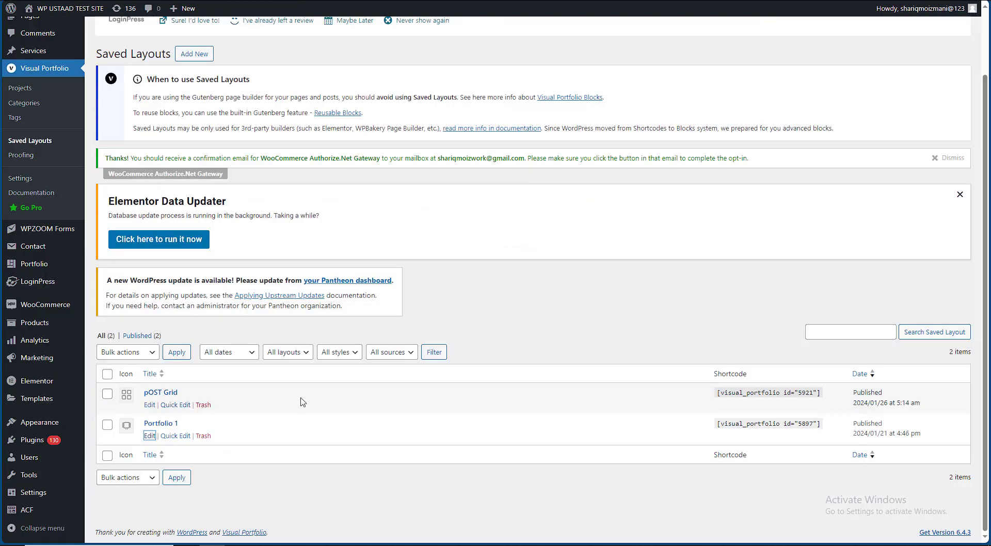
key("ctrl+Tab")
key("ctrl+shift+Tab")
key("ctrl+Tab")
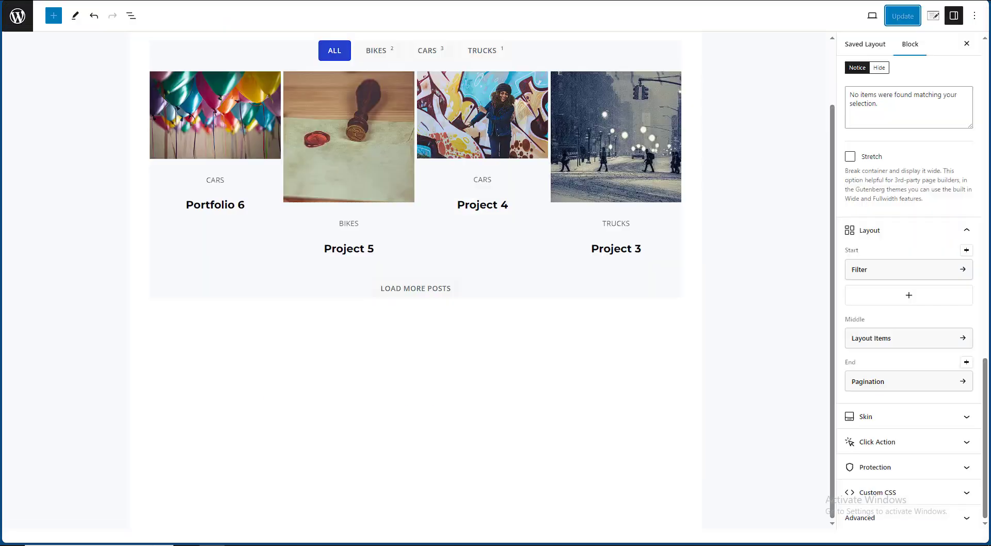
left_click(899, 391)
scroll(467, 356, "down", 5)
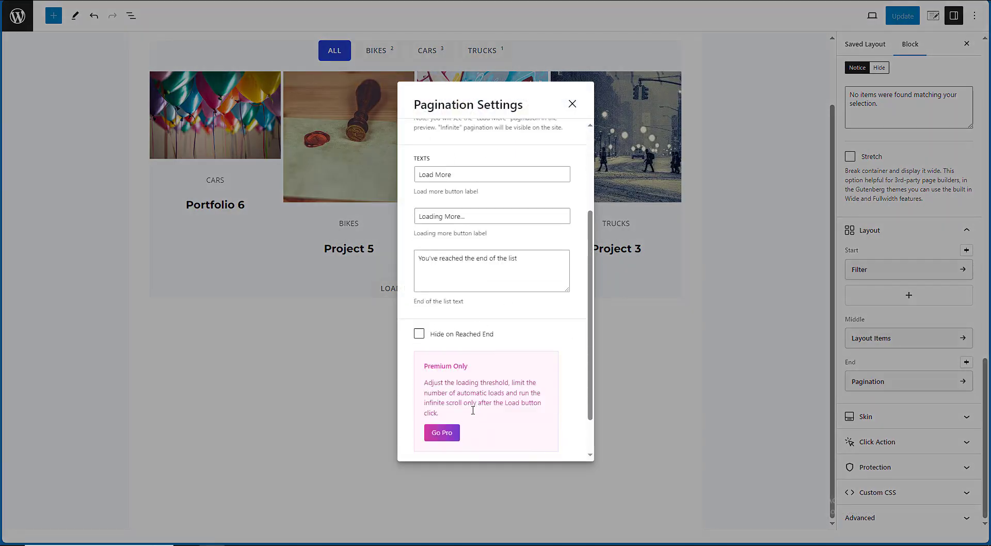
left_click(442, 285)
scroll(488, 283, "up", 5)
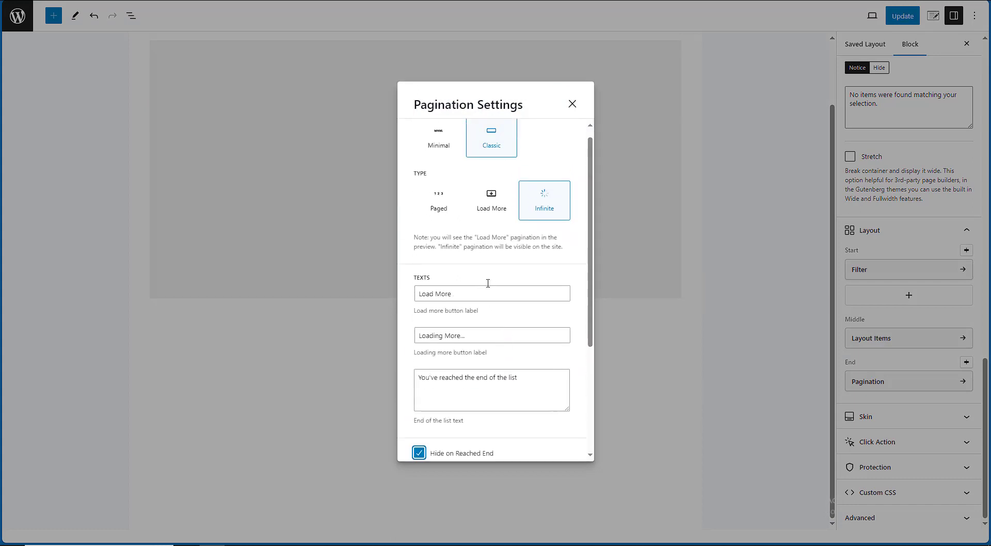
Set the pagination type to Paged and turn off Display Count in the filter settings.
left_click(440, 209)
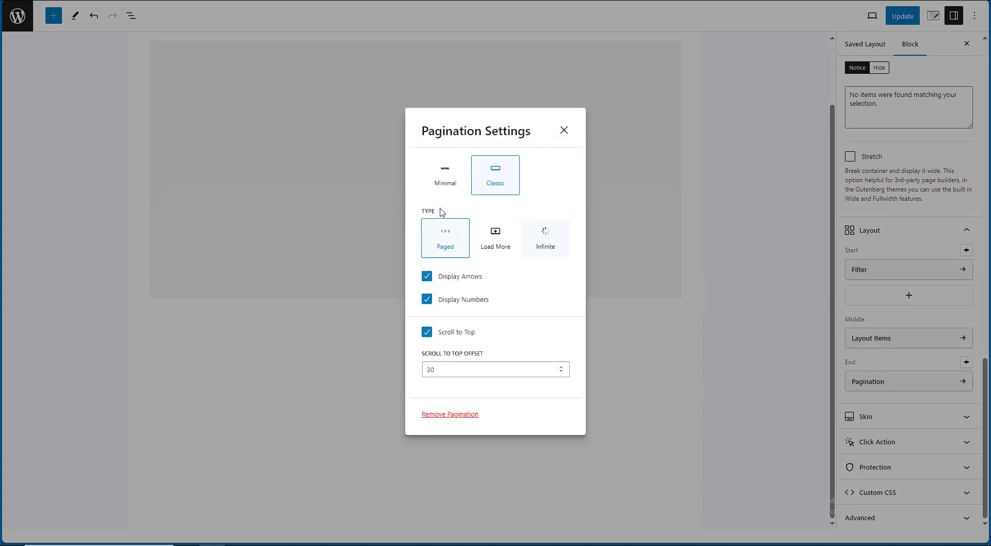
left_click(565, 134)
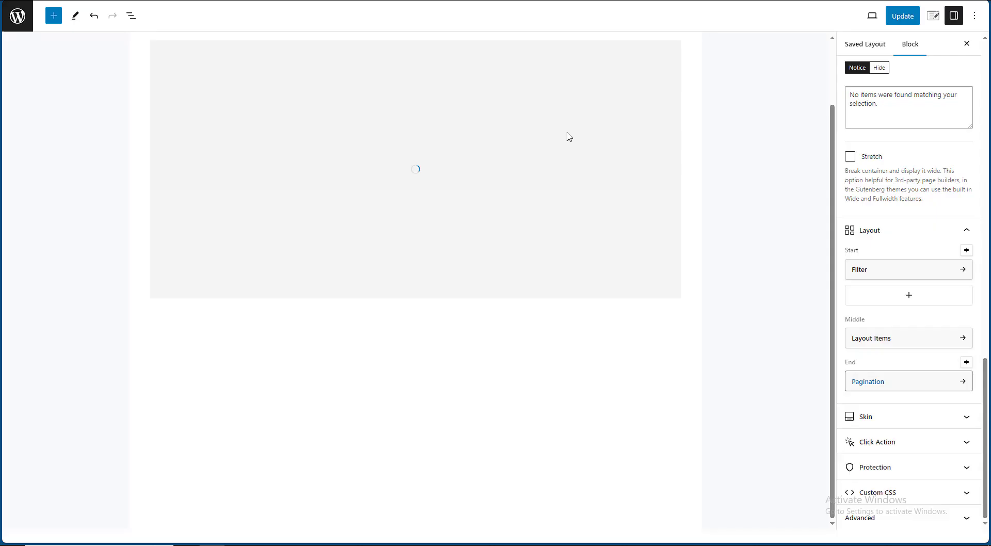
left_click(882, 273)
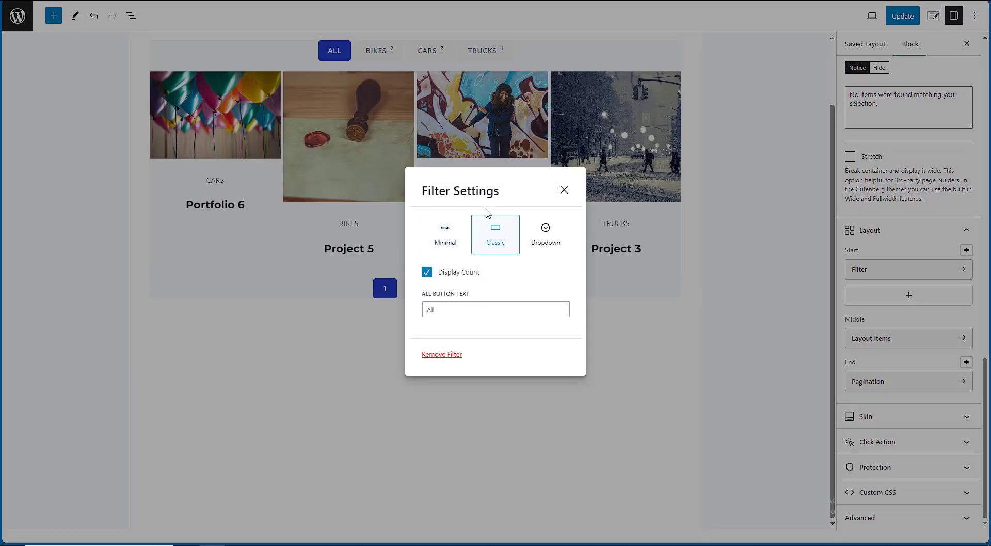
left_click(465, 273)
left_click(564, 191)
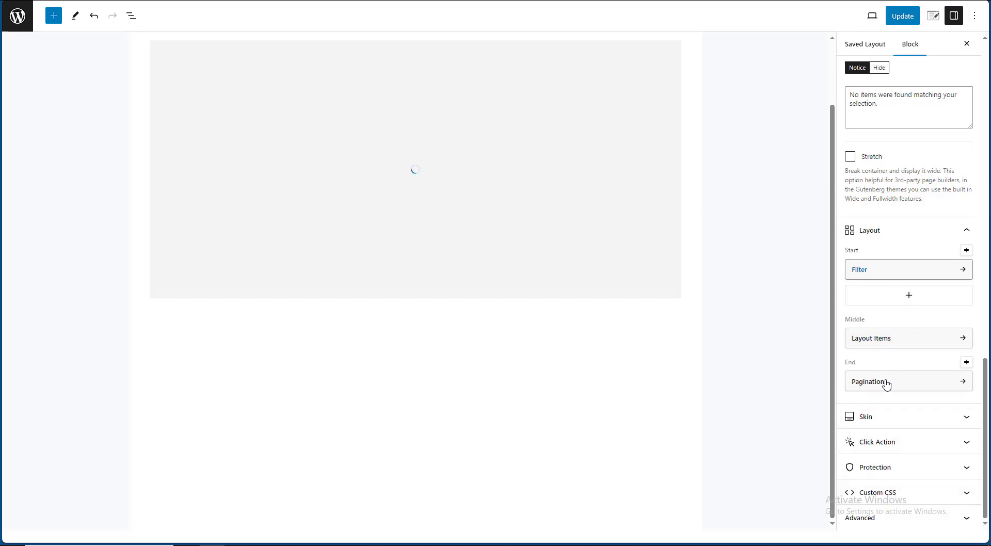
Look at the Protection options of the portfolio block and collapse them again.
left_click(898, 467)
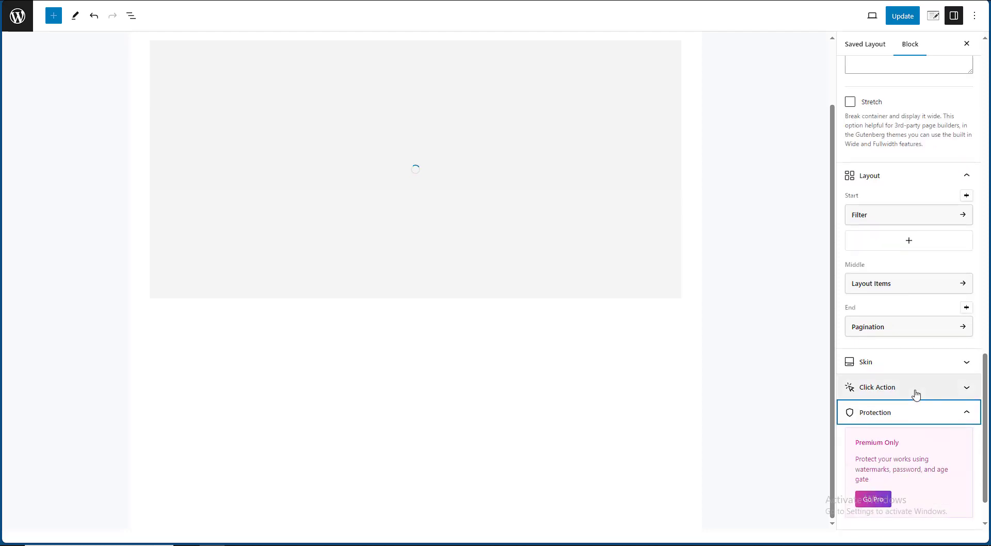
scroll(914, 387, "down", 1)
left_click(905, 372)
Open the block's Custom CSS section and examine its code and the example selector rules.
left_click(900, 493)
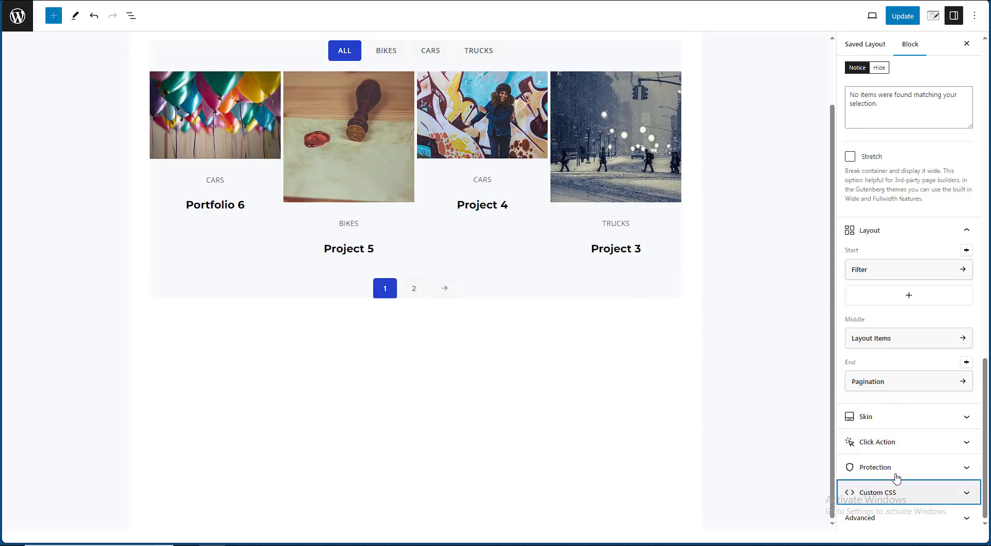
scroll(905, 445, "down", 1)
left_click(912, 291)
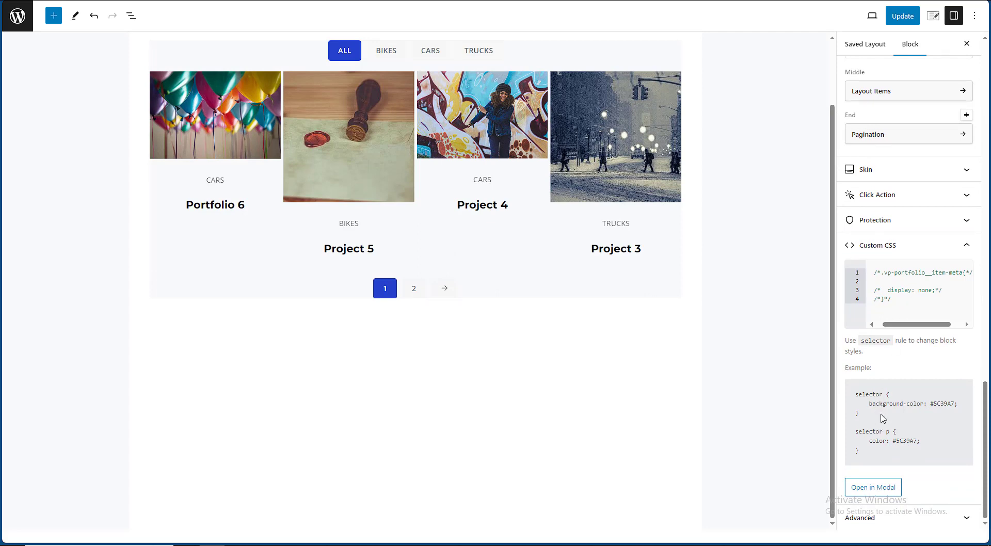
left_click_drag(866, 462, 854, 391)
left_click(870, 386)
Open the Custom CSS editor in a modal, expand the classes tree to examine the portfolio's classes, and close it.
left_click(873, 488)
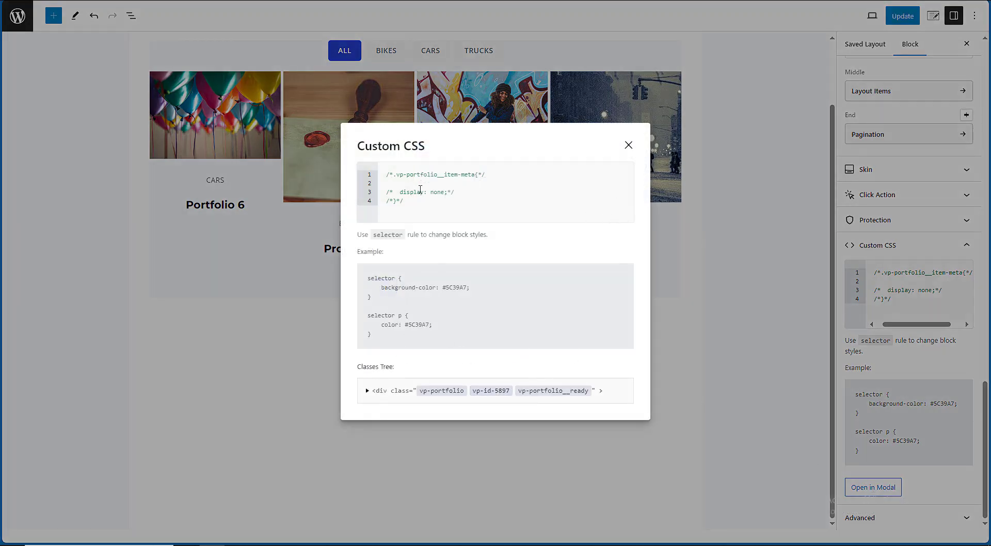
left_click(367, 390)
scroll(494, 382, "down", 2)
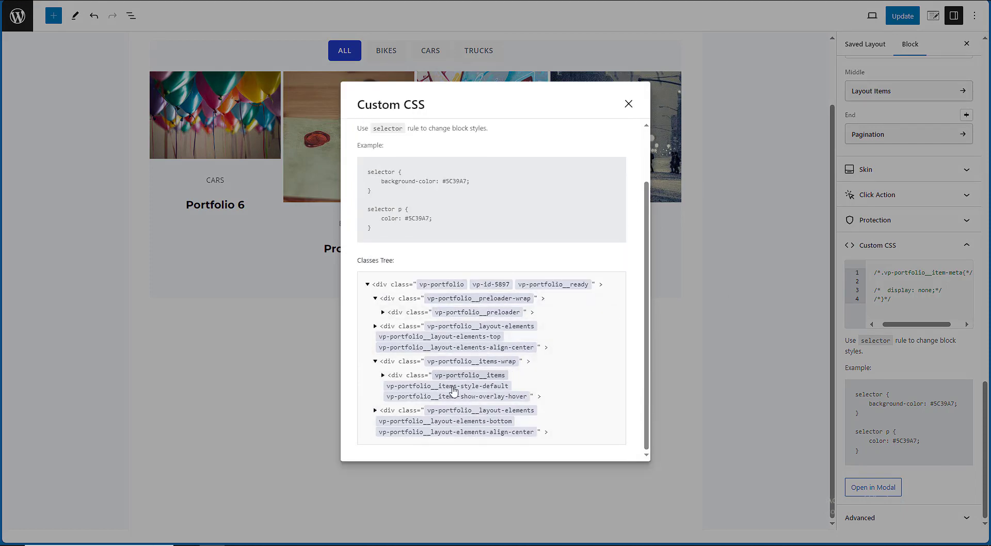
scroll(539, 298, "up", 2)
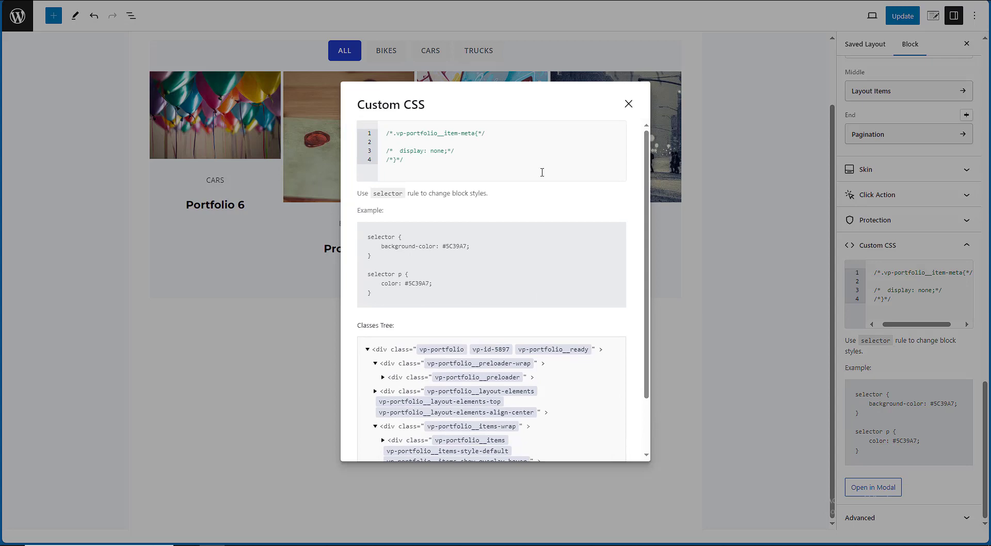
left_click(627, 104)
Examine the available skins and the image settings of the Classic skin.
left_click(903, 173)
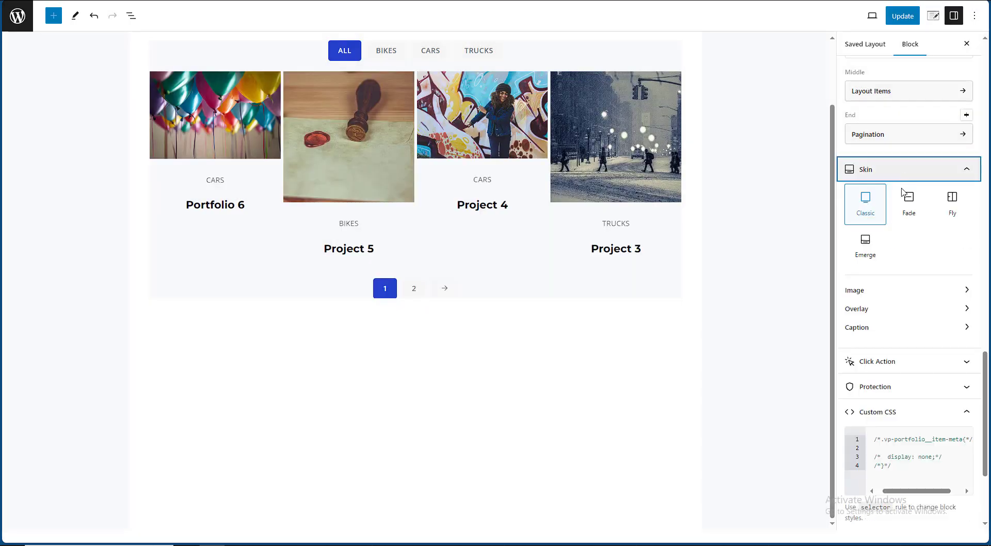
left_click(876, 291)
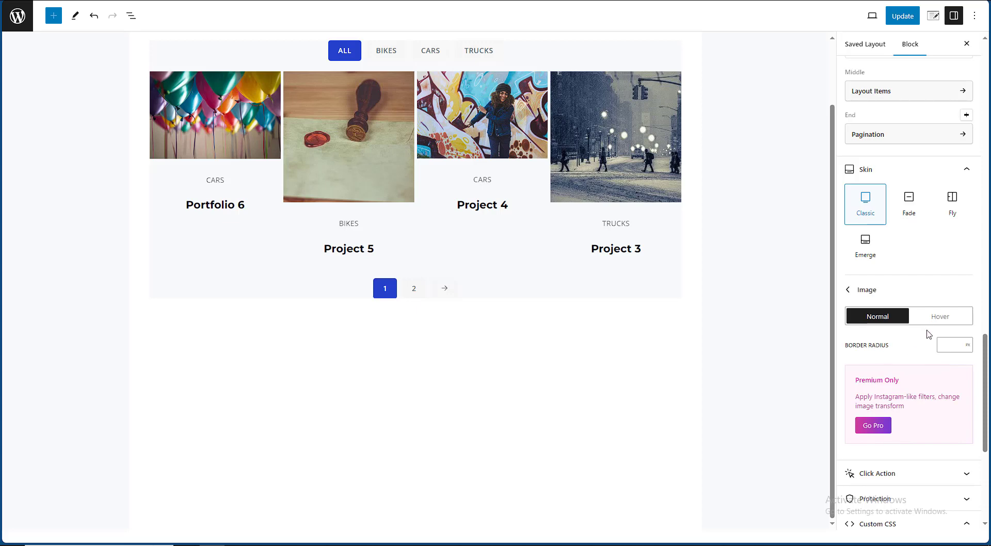
scroll(924, 325, "down", 6)
Try the URL click action for the portfolio items, and set the click action to Disabled.
left_click(877, 195)
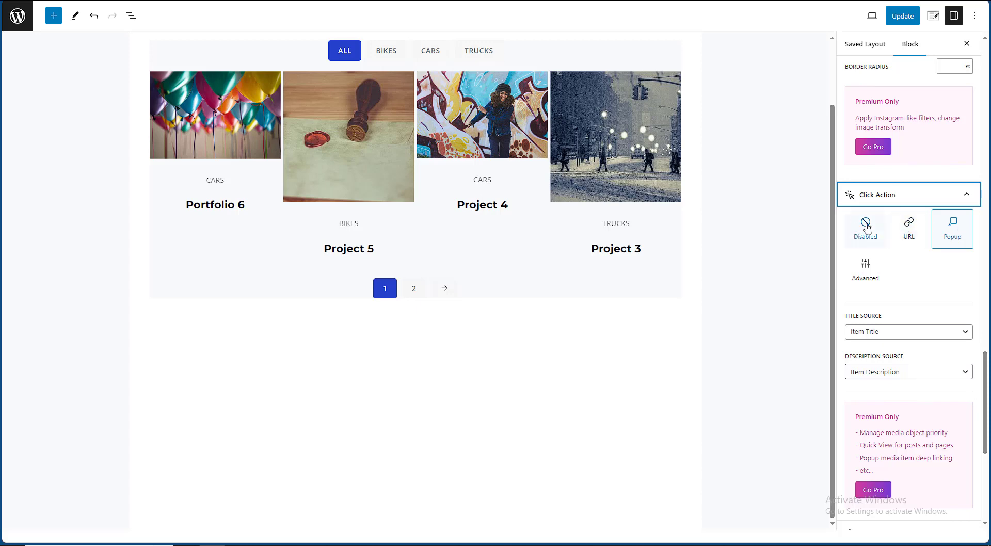
left_click(866, 267)
left_click(906, 243)
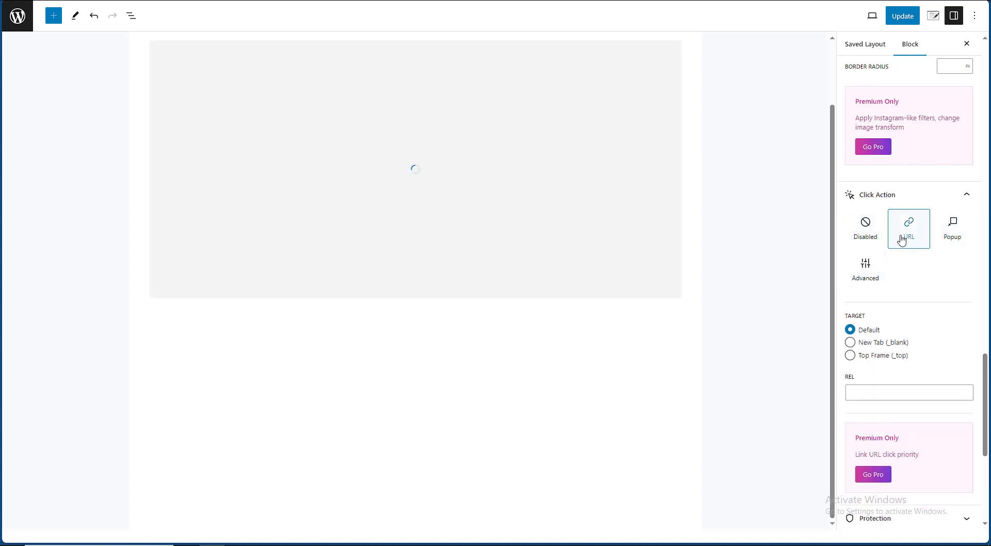
left_click(869, 231)
Switch to the live test page and go back to the start of the portfolio grid.
scroll(665, 179, "up", 2)
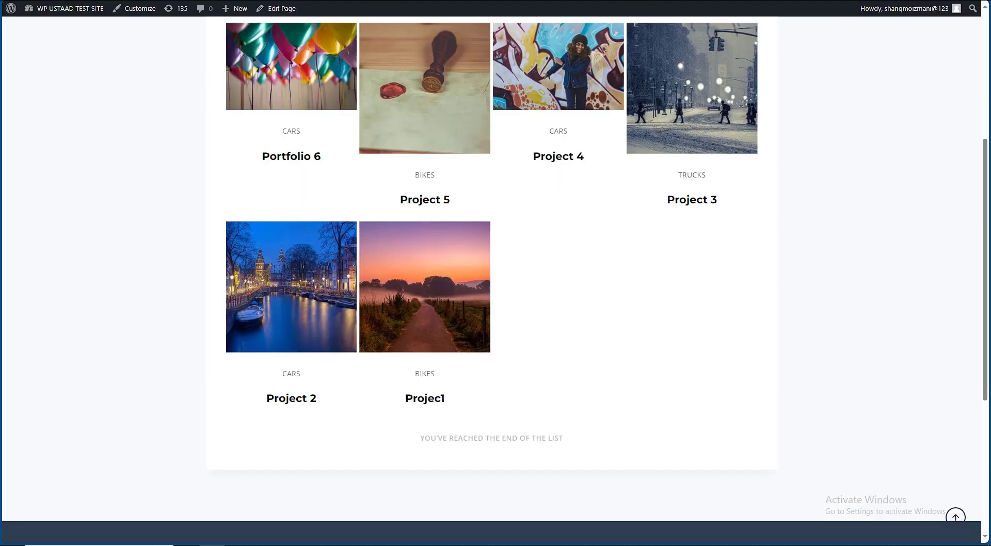
scroll(649, 53, "up", 3)
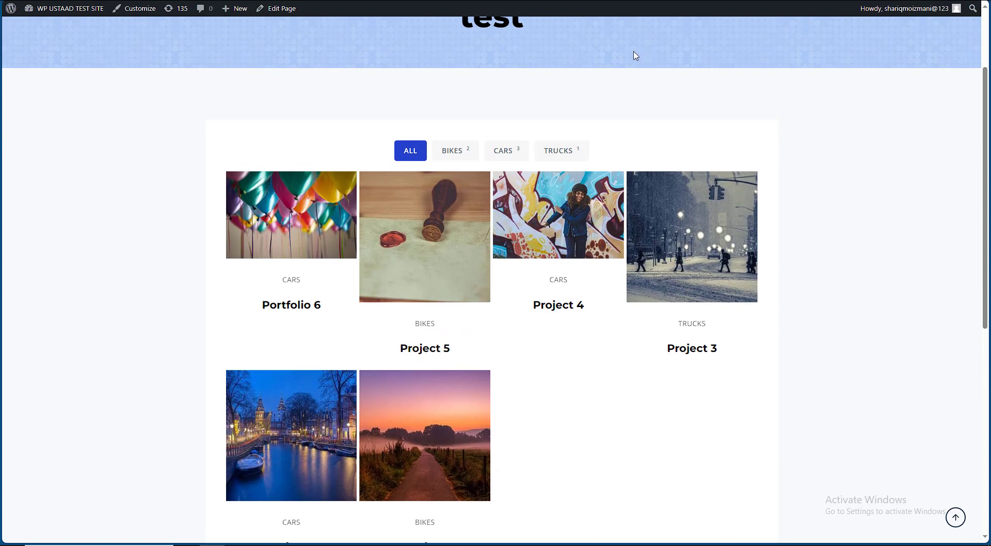